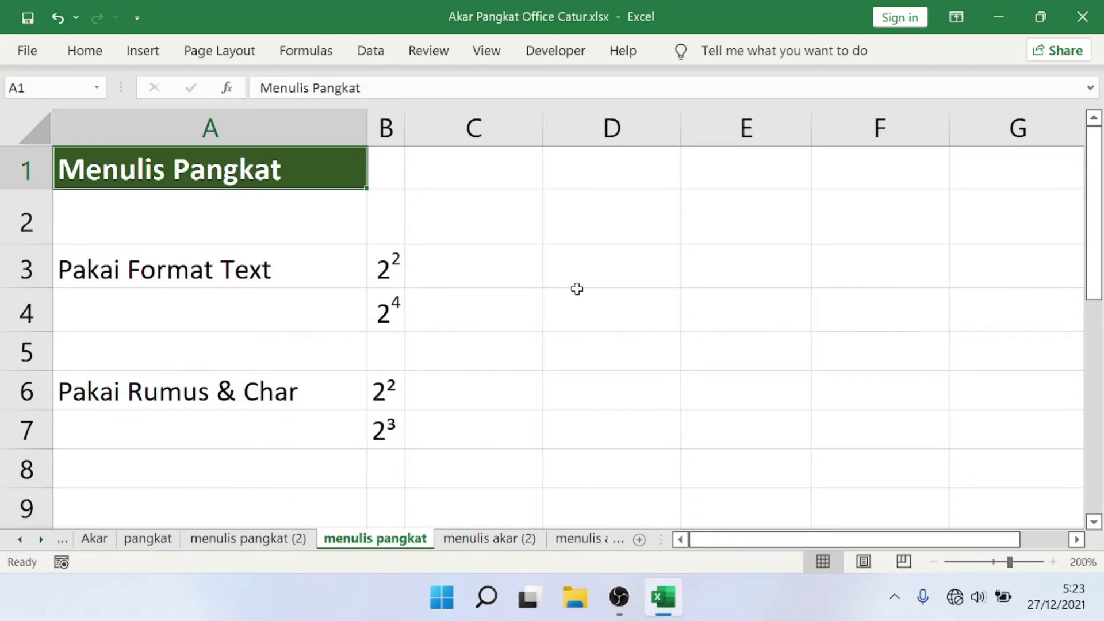
- Pin the ribbon permanently expanded and zoom the sheet out slightly
click(601, 283)
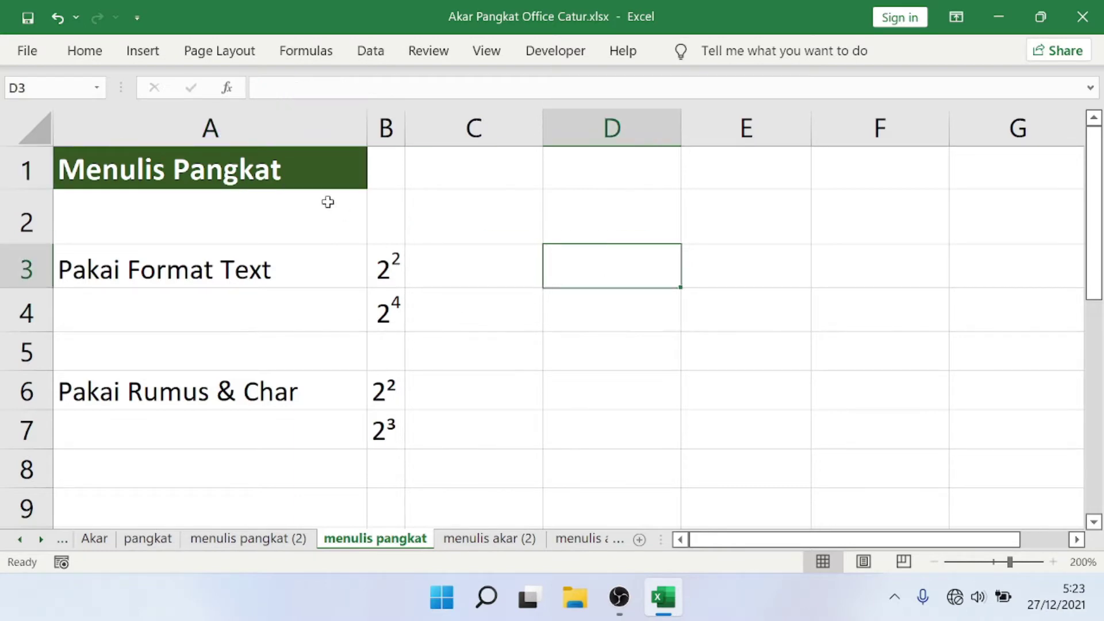
double_click(88, 57)
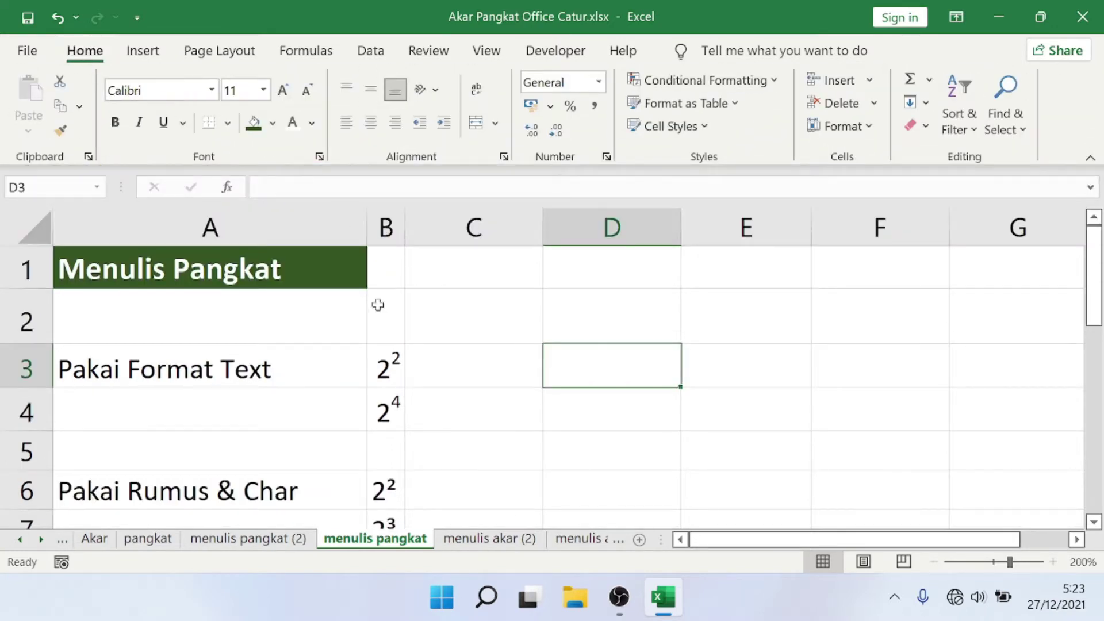
click(455, 369)
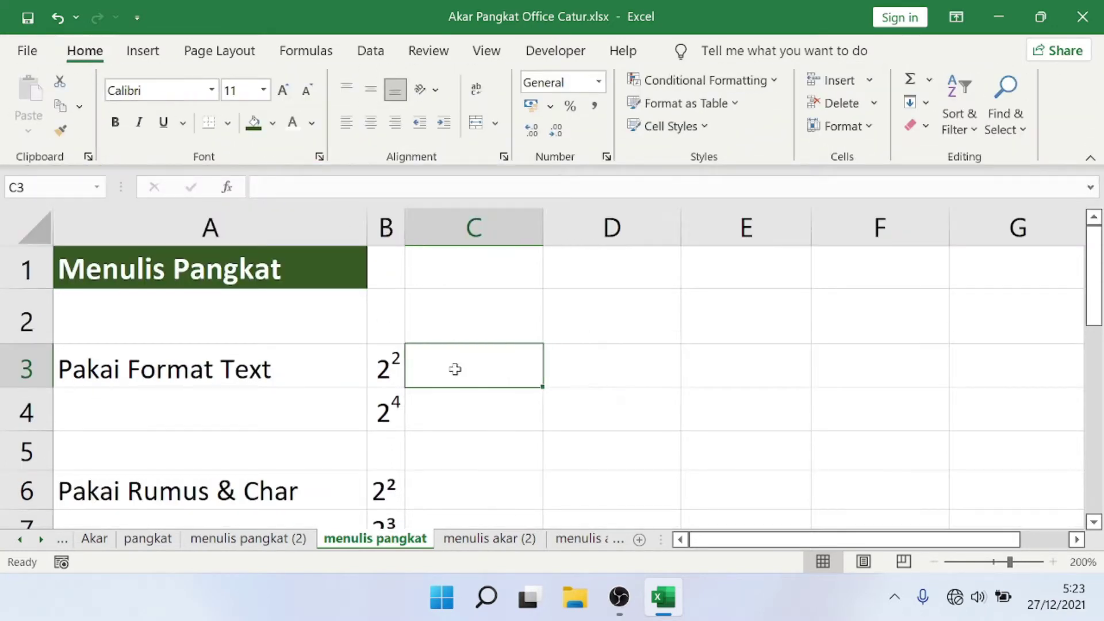
click(934, 562)
click(602, 389)
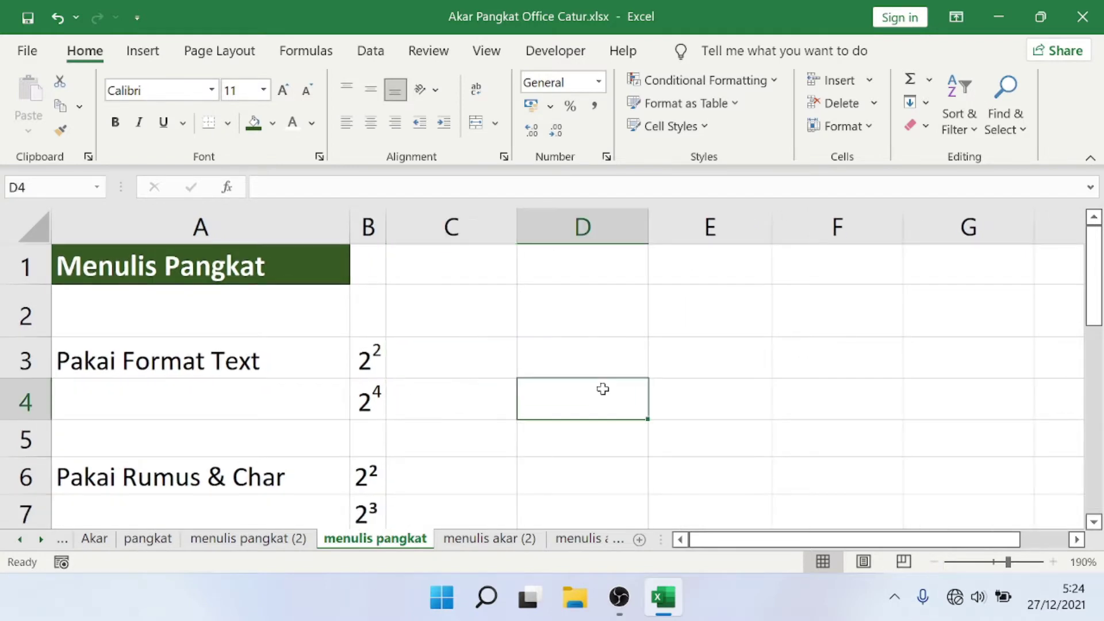
click(414, 345)
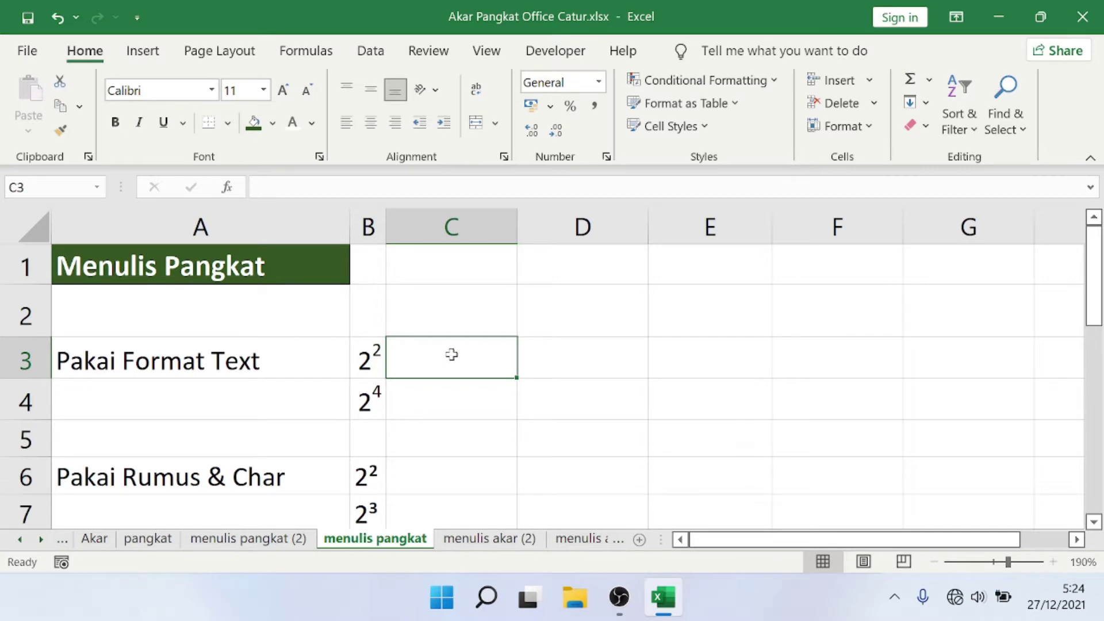
- Apply the Text number format to cells C3:C4
drag(452, 354, 456, 399)
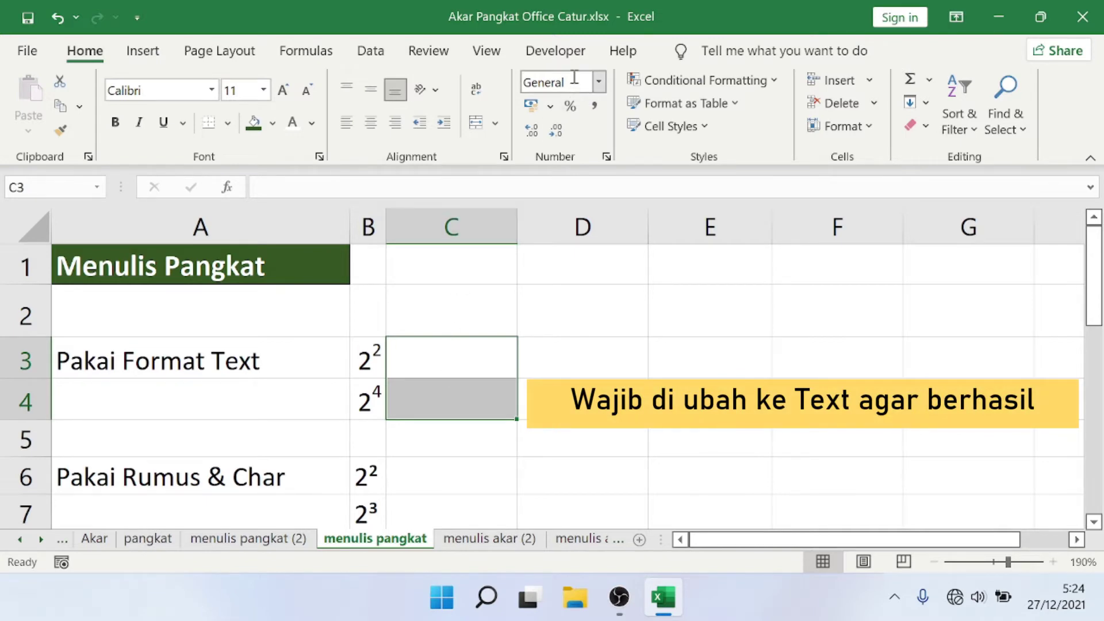
click(574, 80)
text(Text)
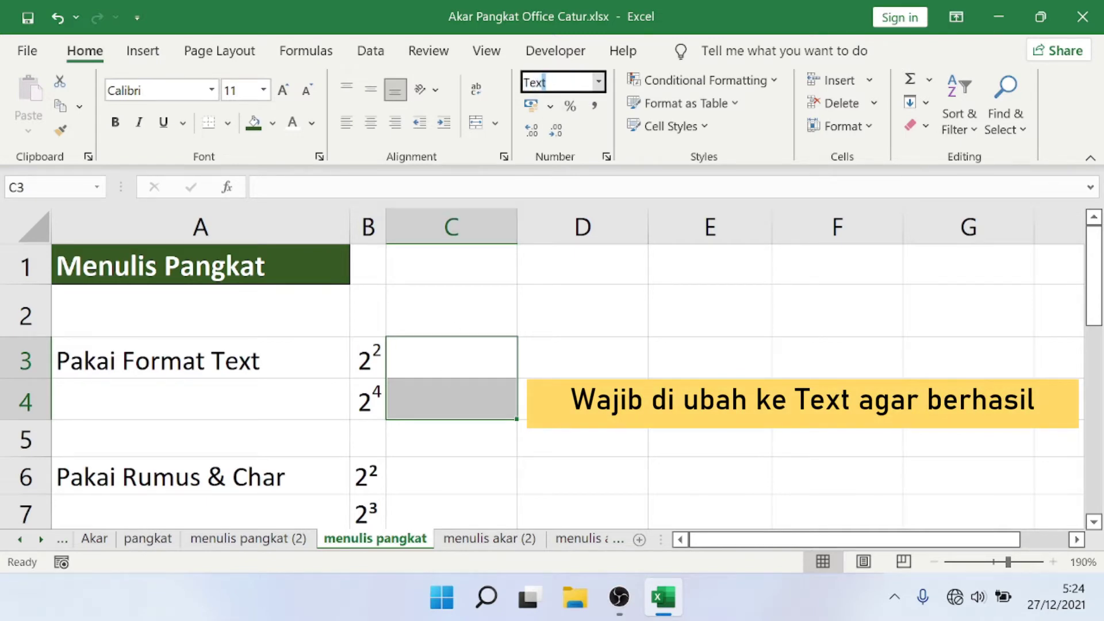
key(Return)
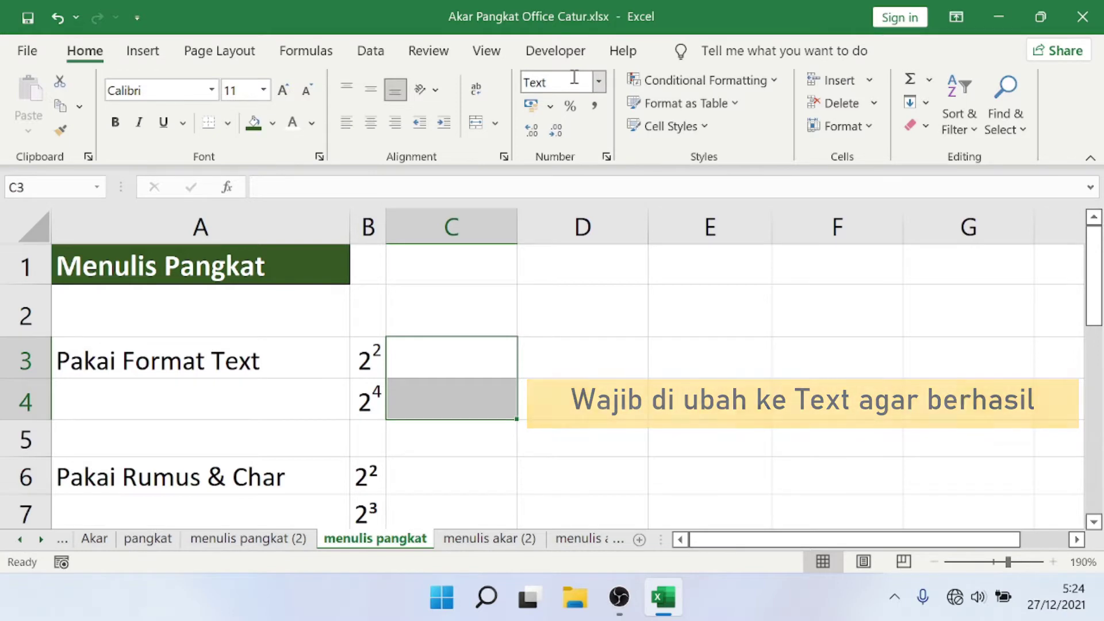
- Enter 22 in cell C3
click(420, 358)
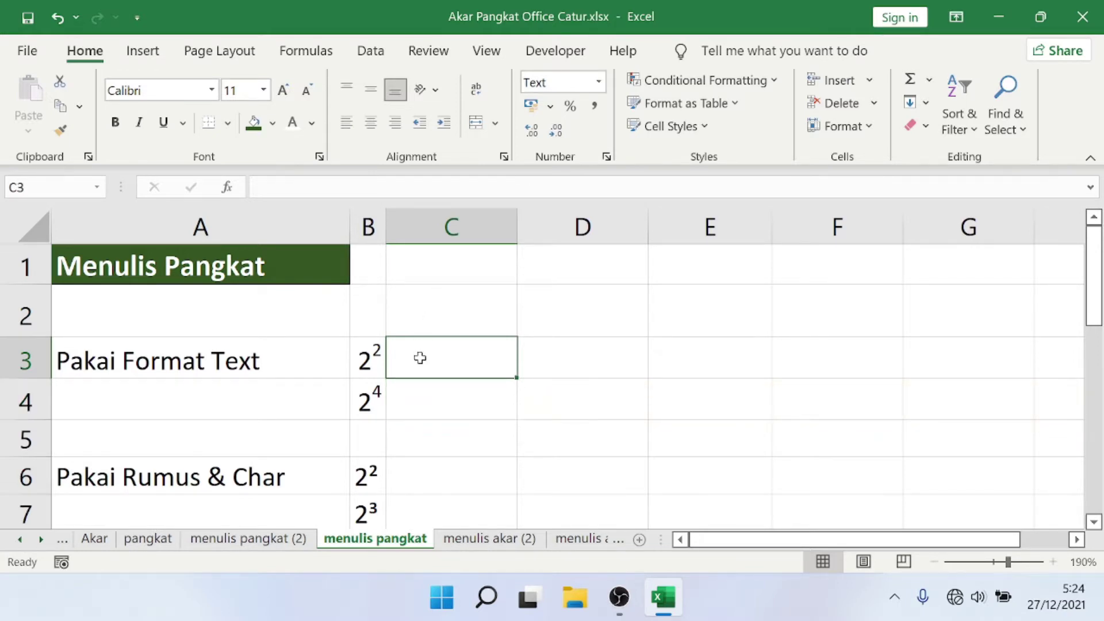
text(22)
key(Return)
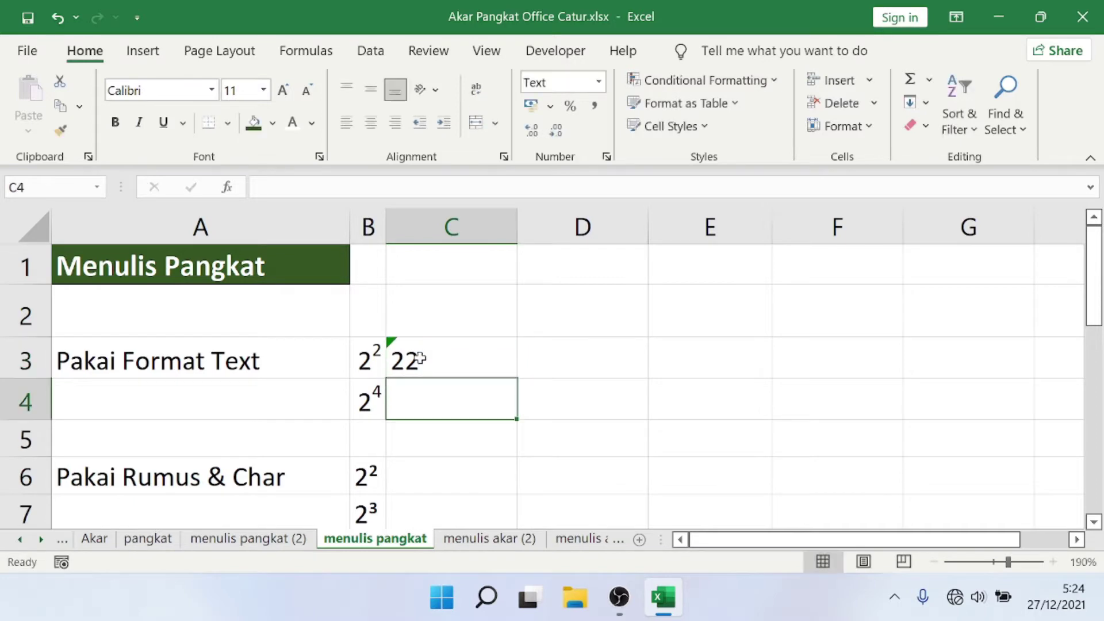
- Superscript the second 2 in C3 through Format Cells so it shows 2²
click(420, 358)
double_click(420, 358)
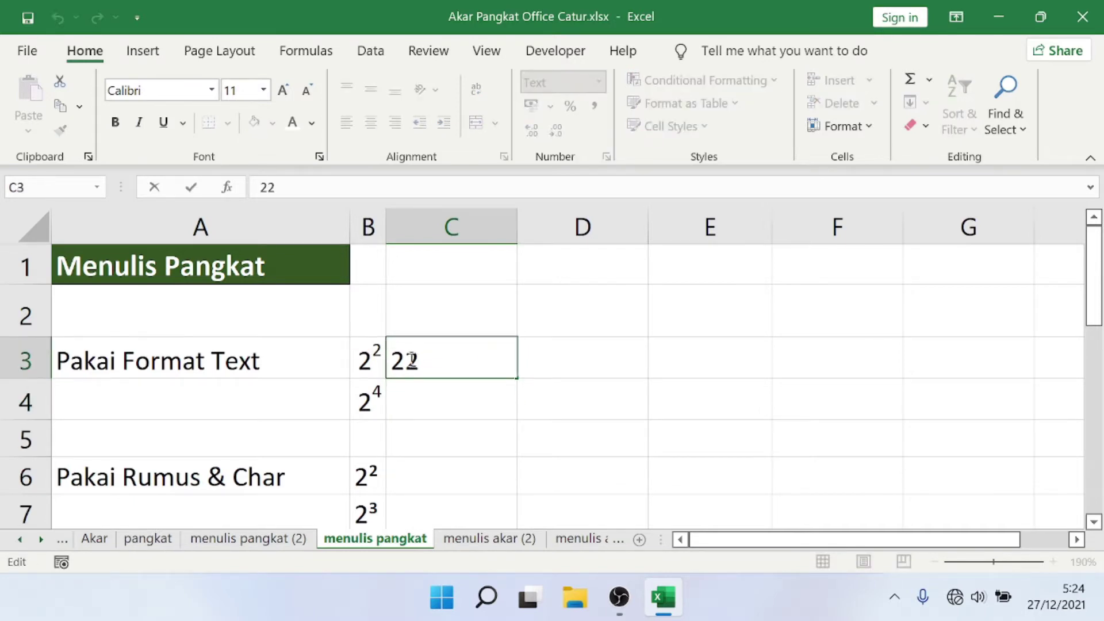
click(454, 411)
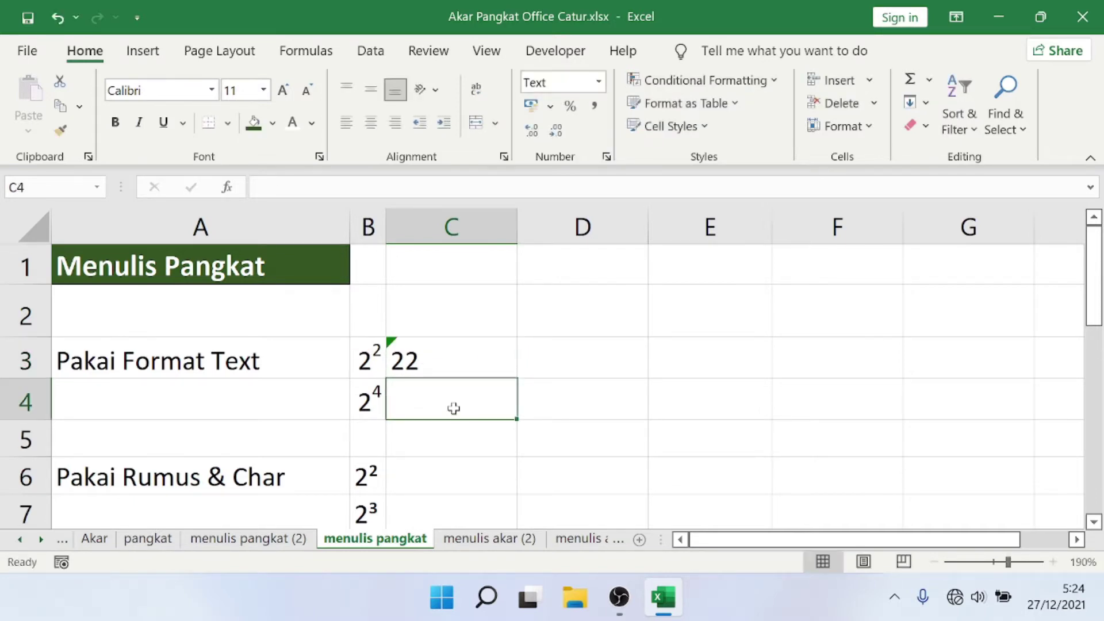
click(483, 361)
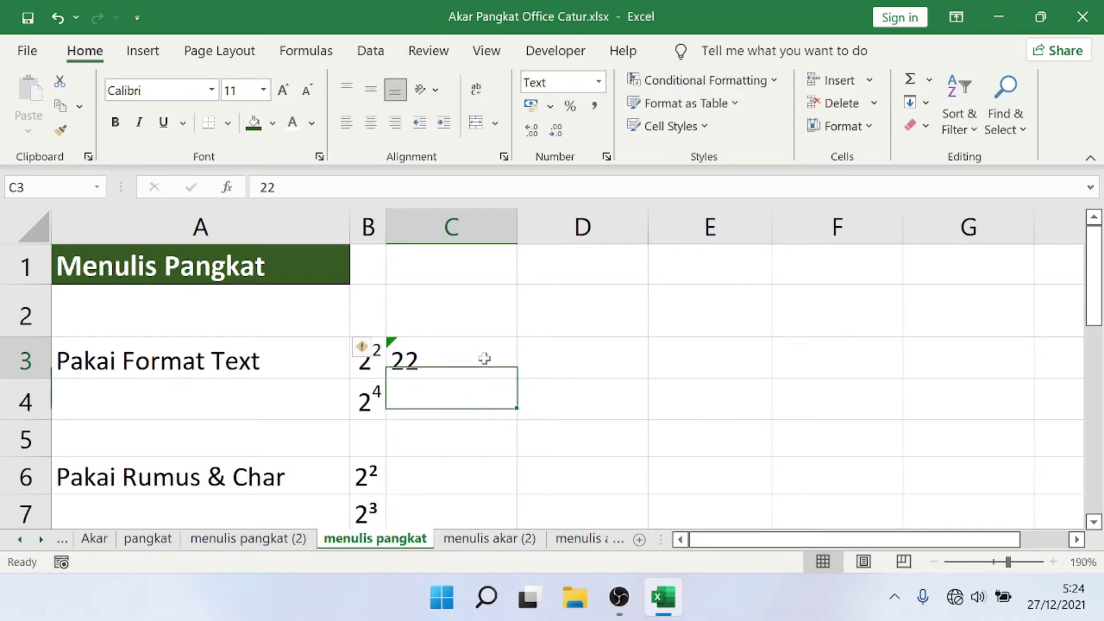
double_click(485, 360)
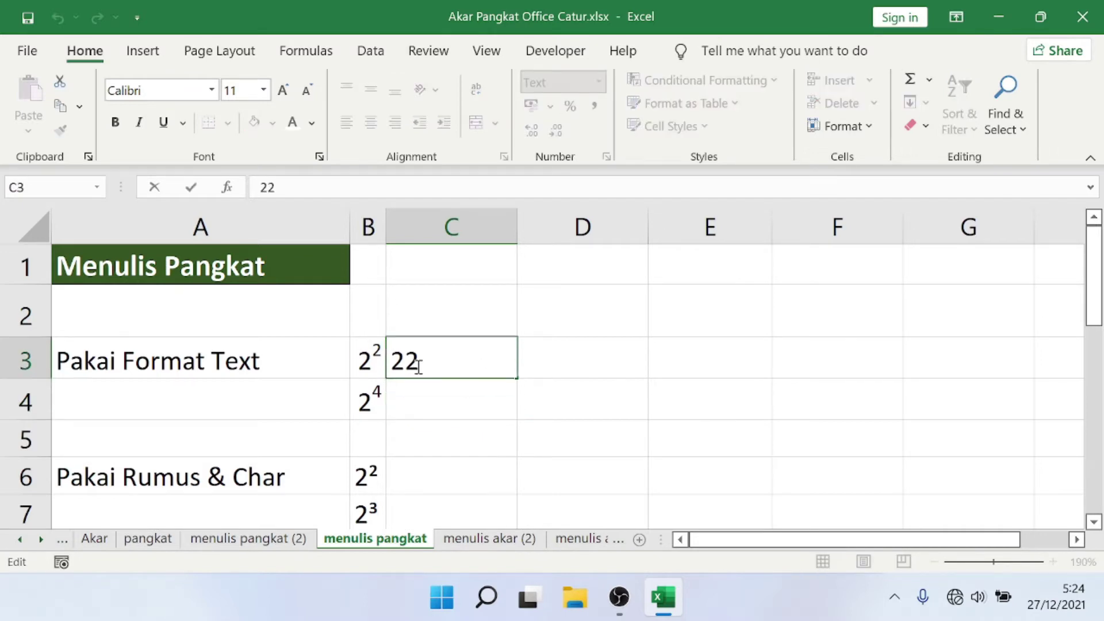
drag(421, 368, 410, 366)
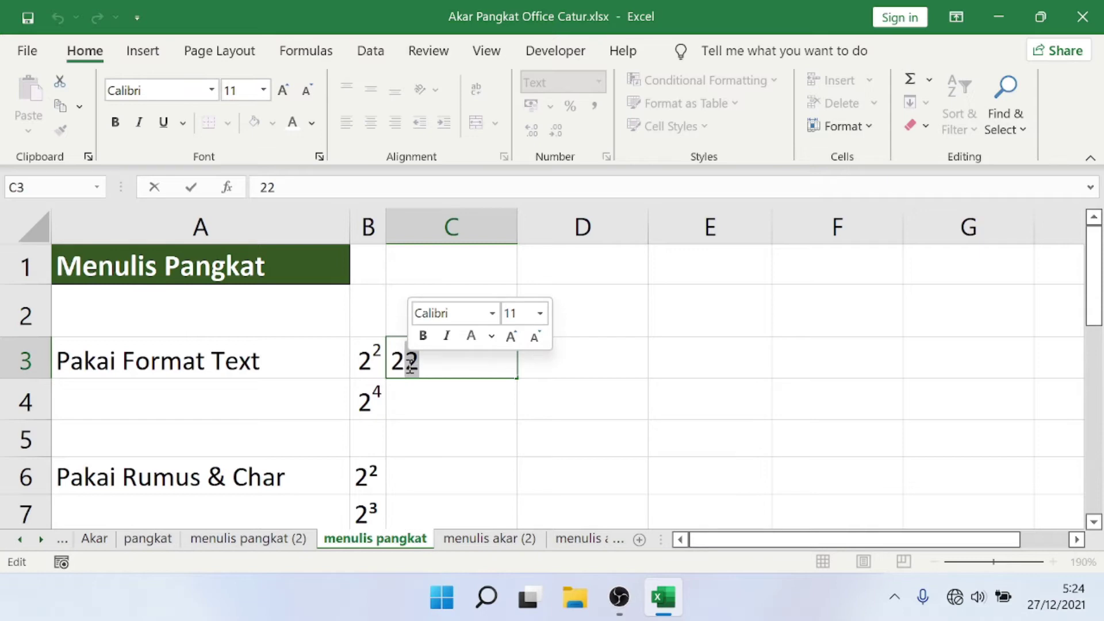
right_click(411, 368)
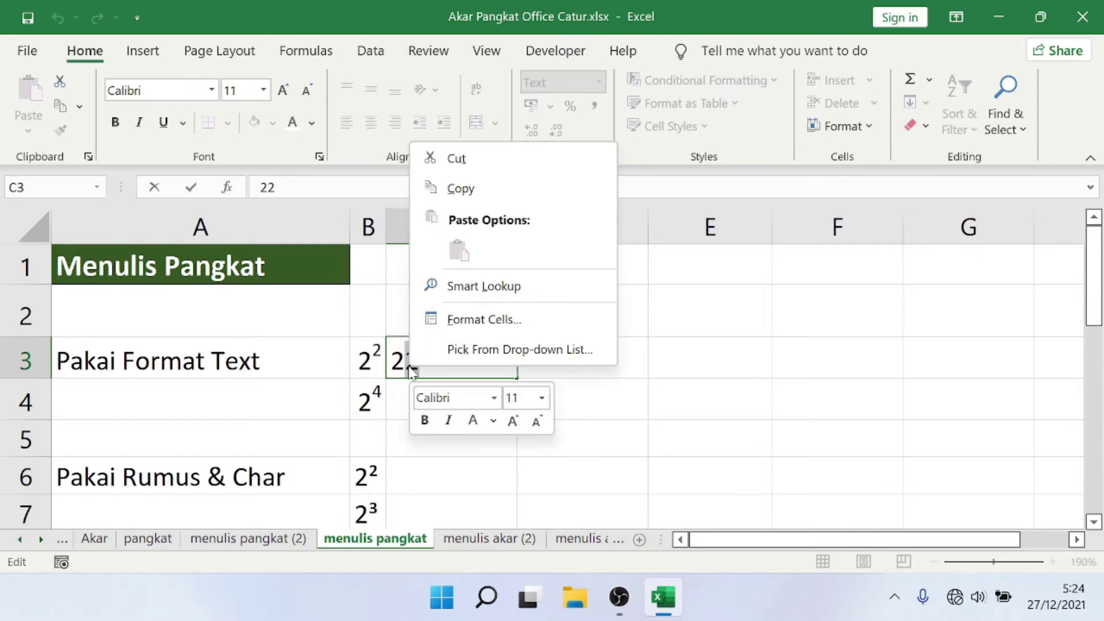
click(473, 322)
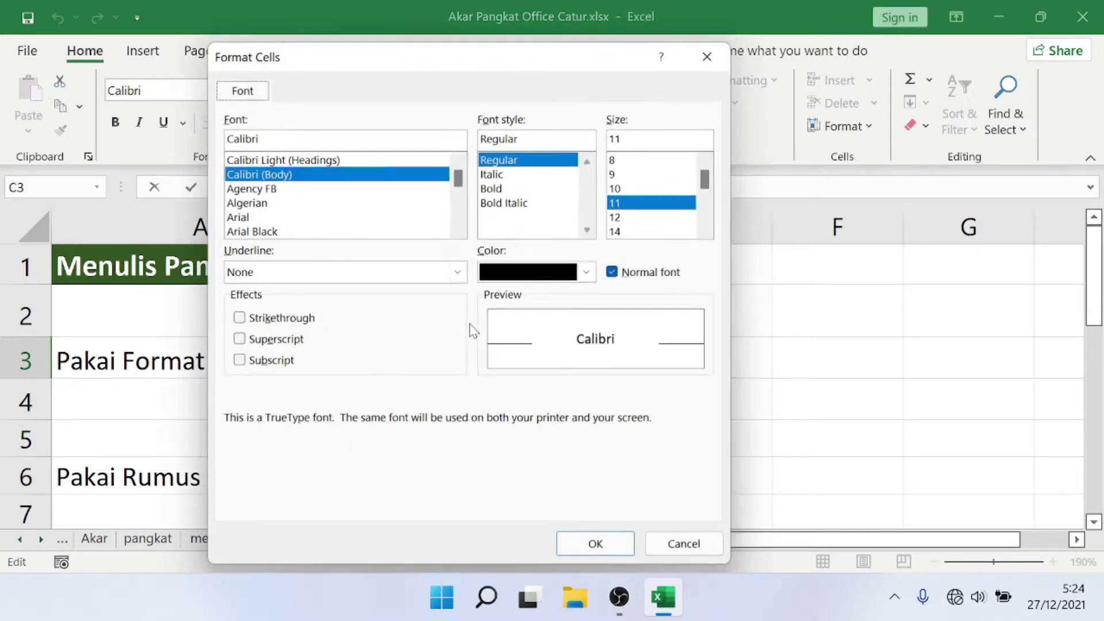
click(248, 340)
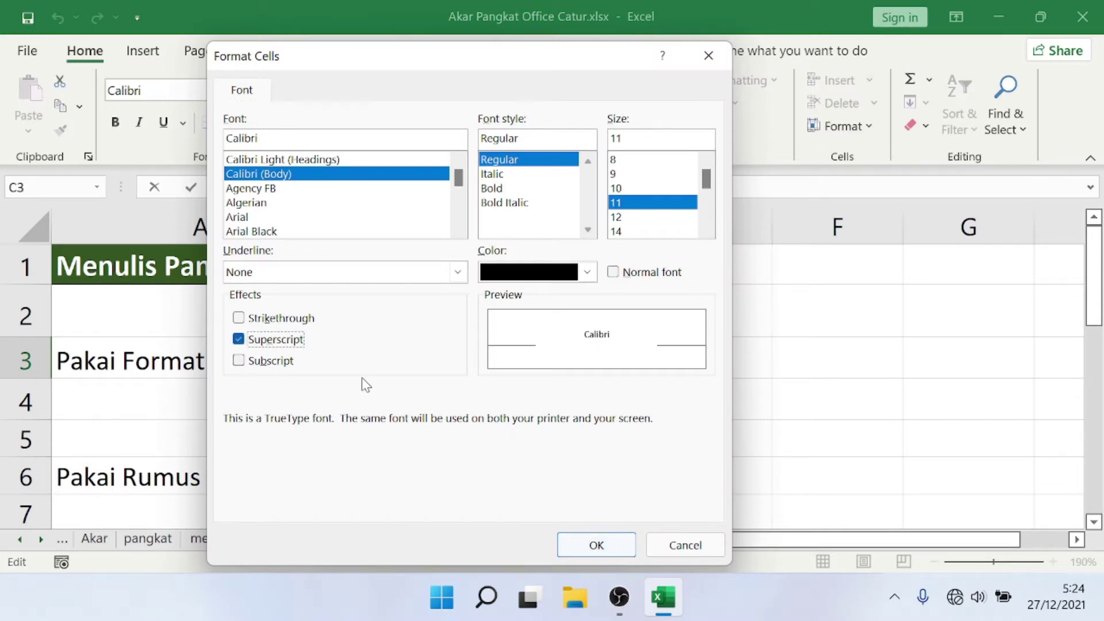
click(595, 548)
key(Return)
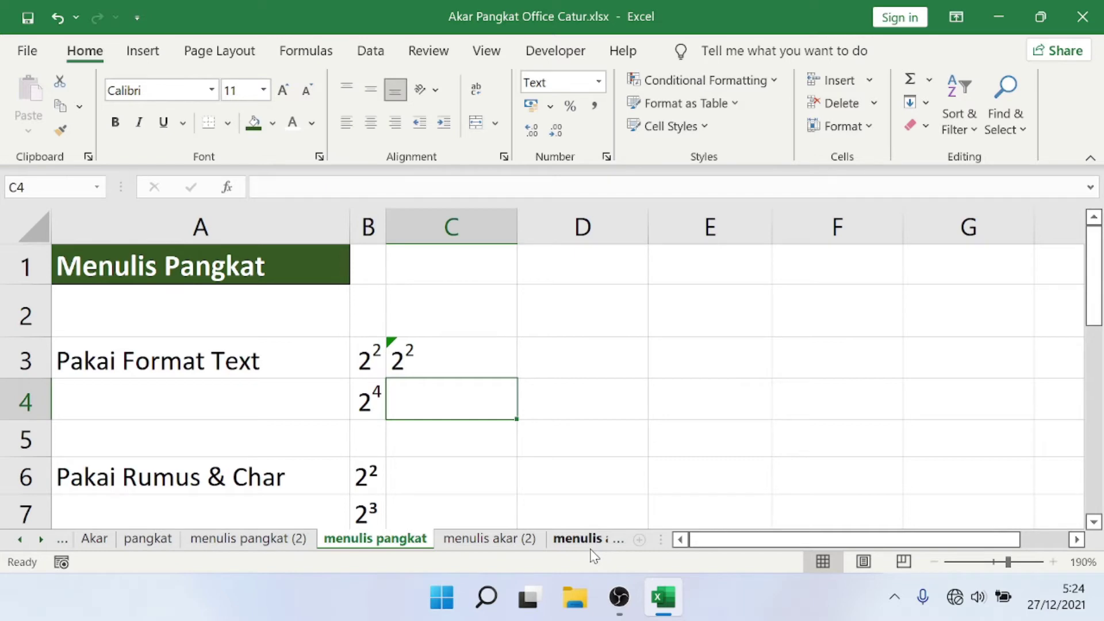
- Enter 24 in cell C4
text(24)
key(Return)
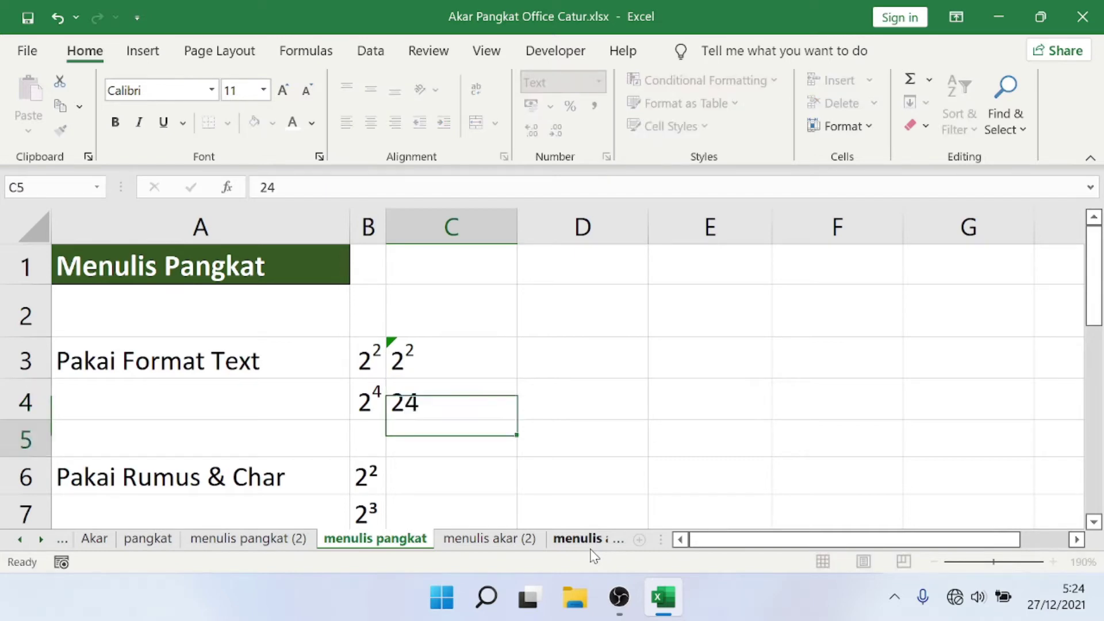
key(Up)
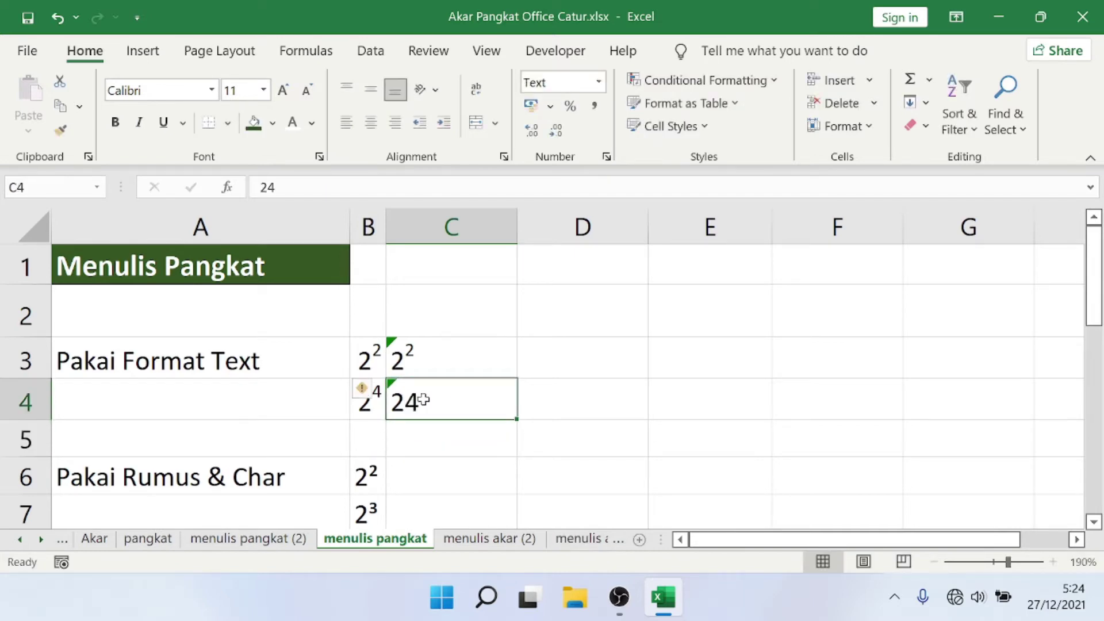
- Superscript the 4 in C4 through Format Cells so it shows 2⁴
double_click(424, 401)
drag(450, 398, 403, 406)
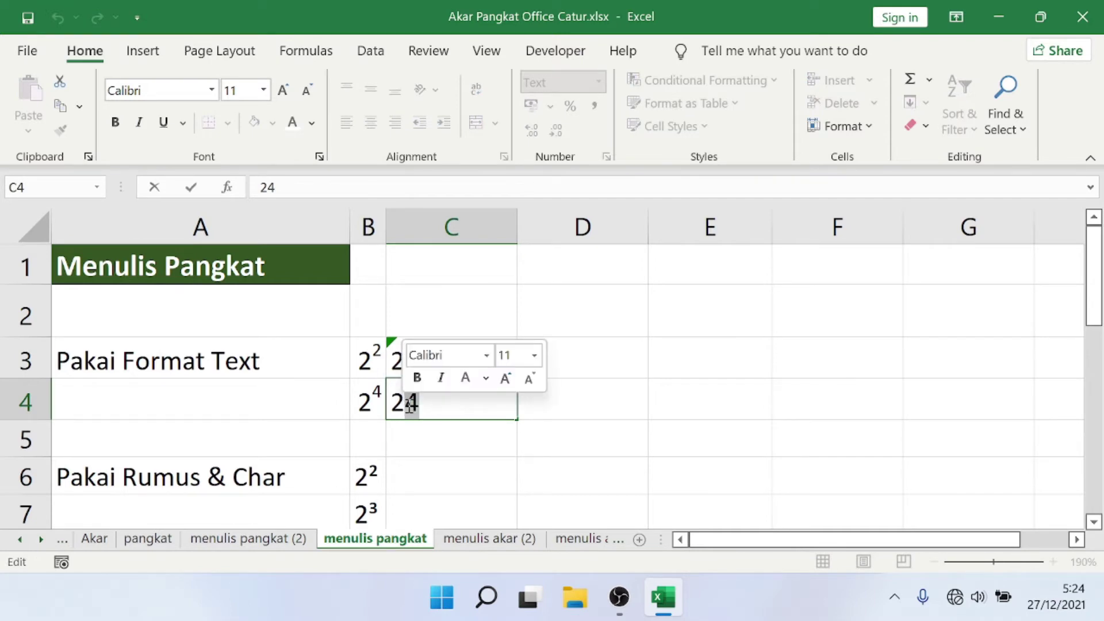
right_click(410, 408)
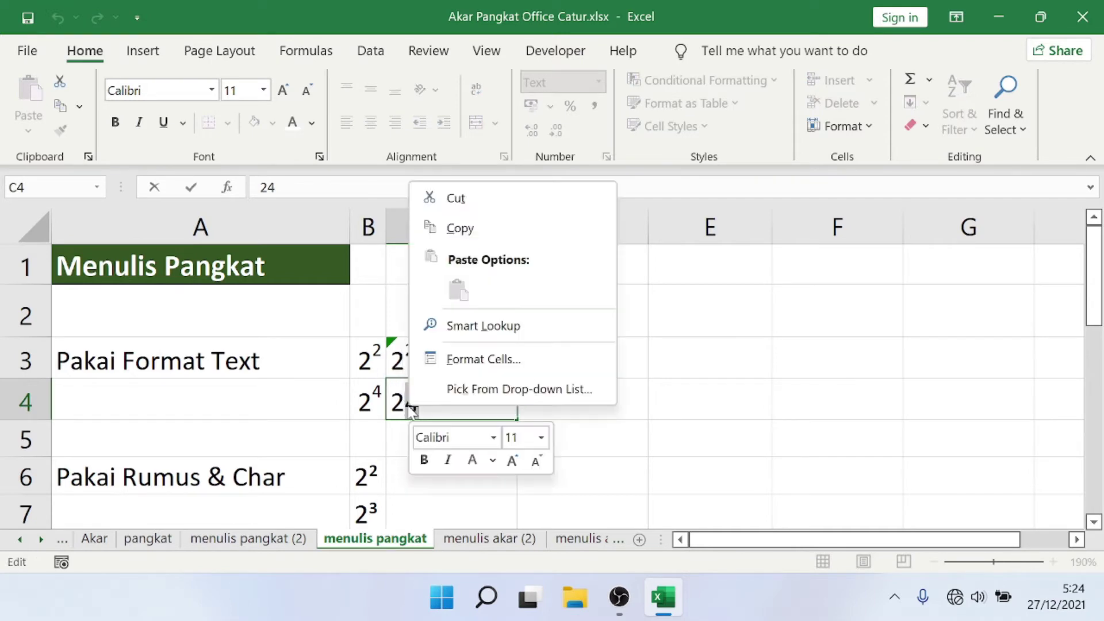
click(471, 362)
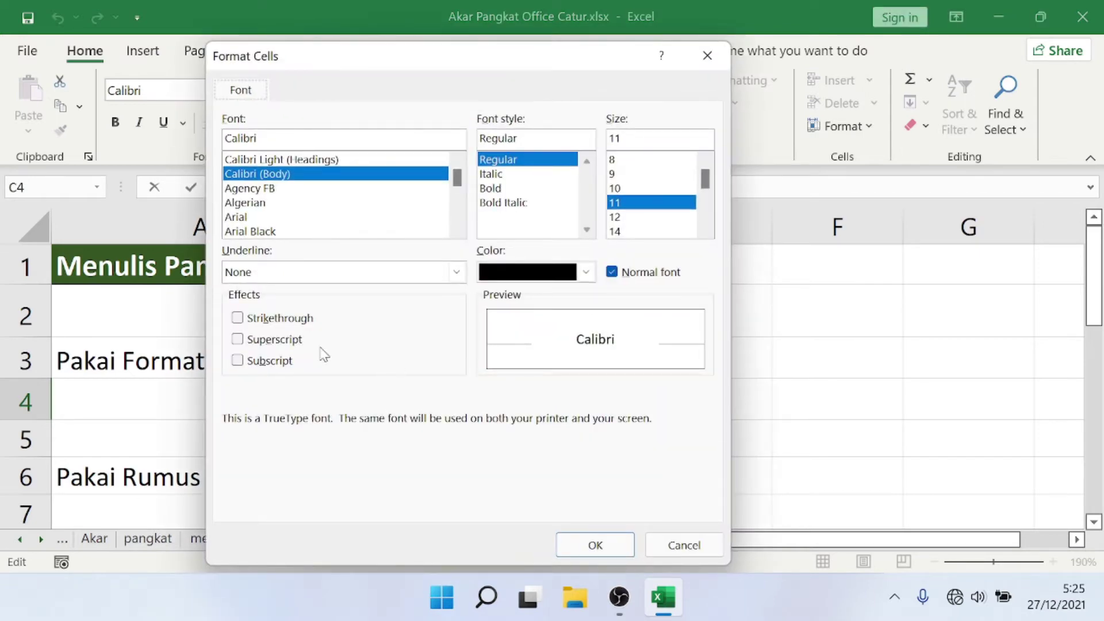
click(288, 345)
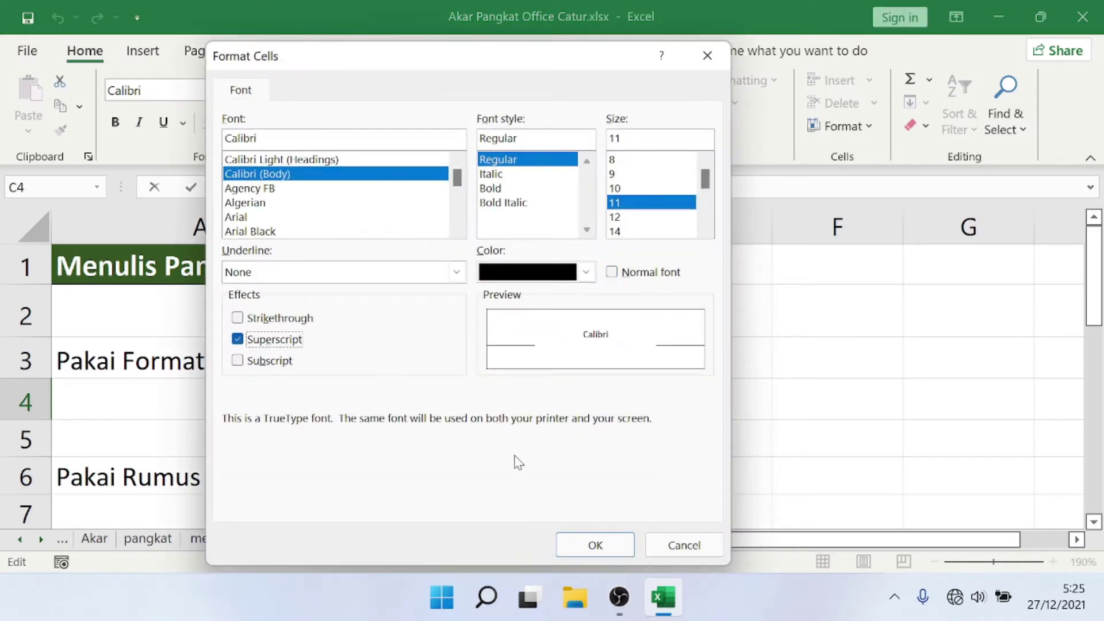
click(595, 544)
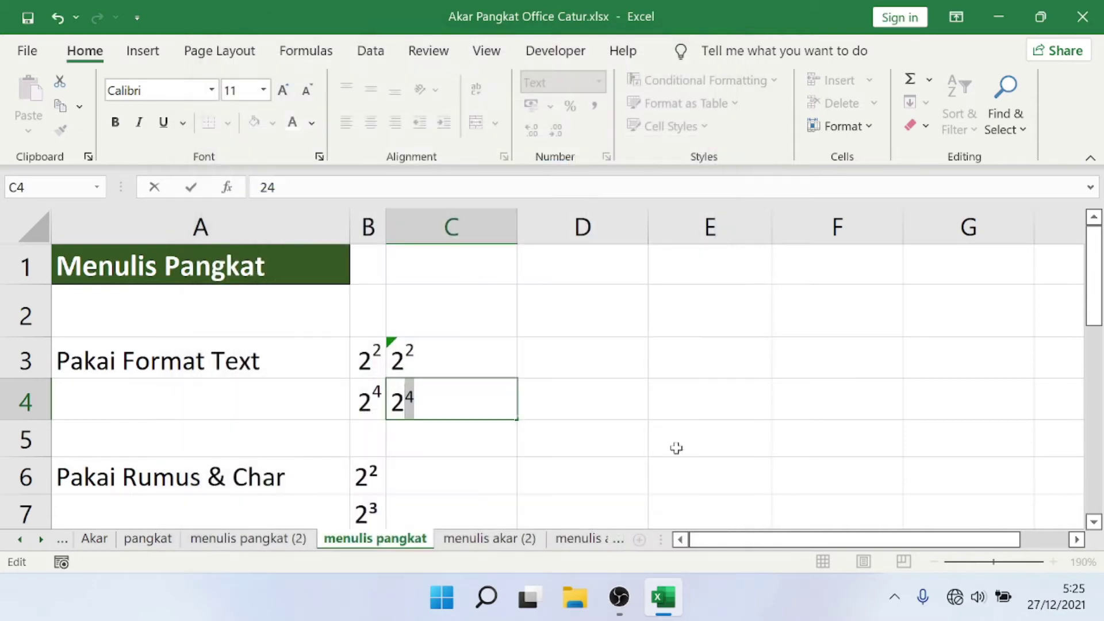
click(676, 447)
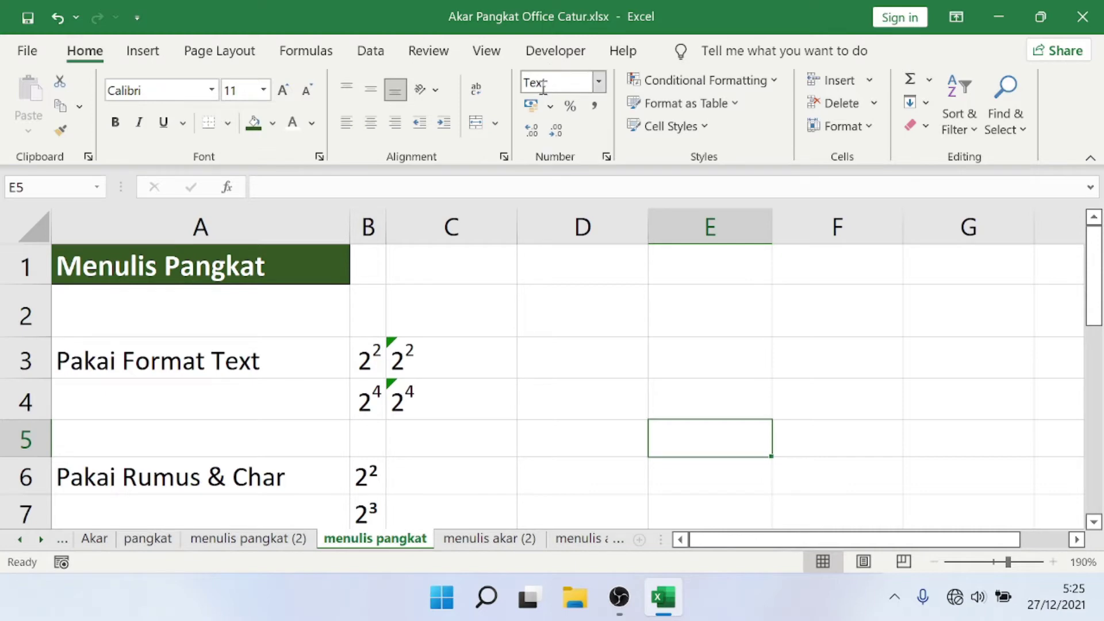
- Enter the number 27 in cell D3
click(569, 364)
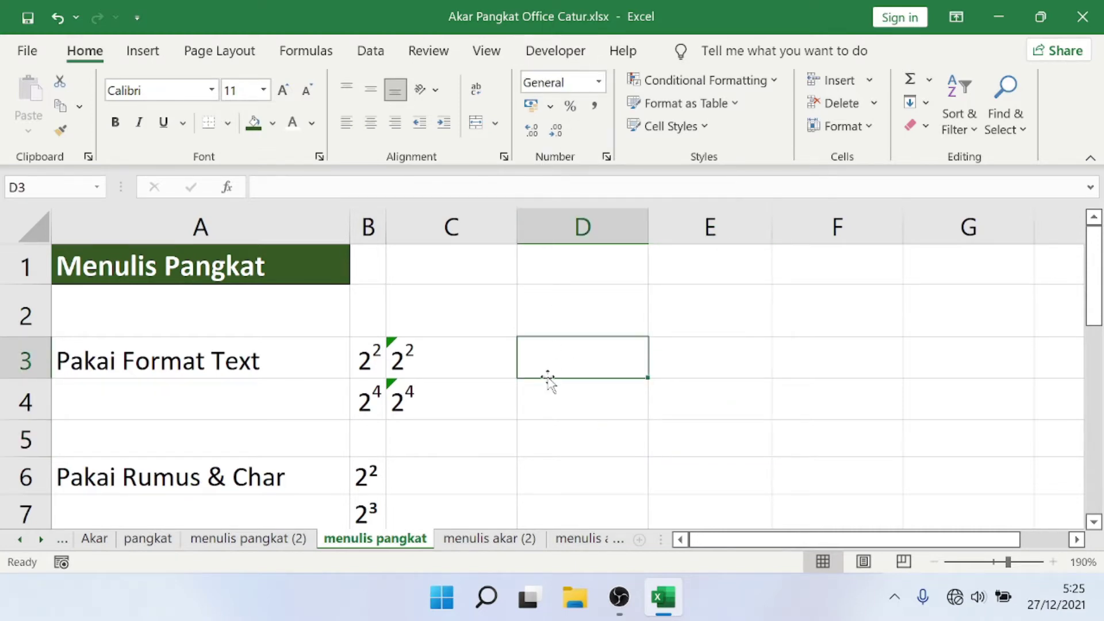
text(2)
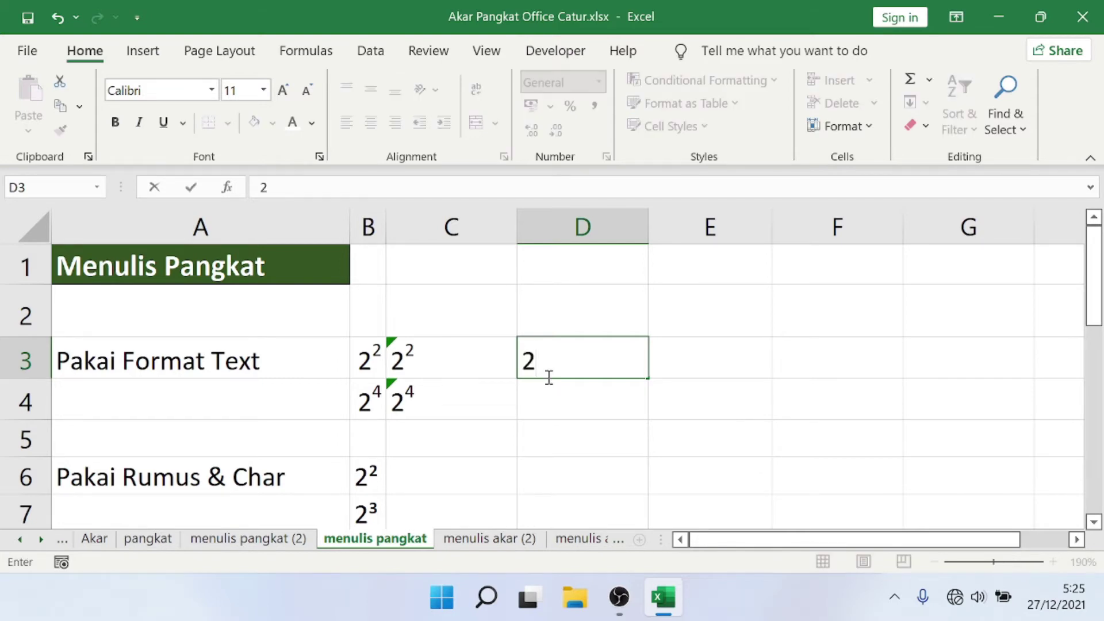
text(7)
key(Return)
- Try superscripting the 7 in D3, which reverts to plain 27
click(548, 374)
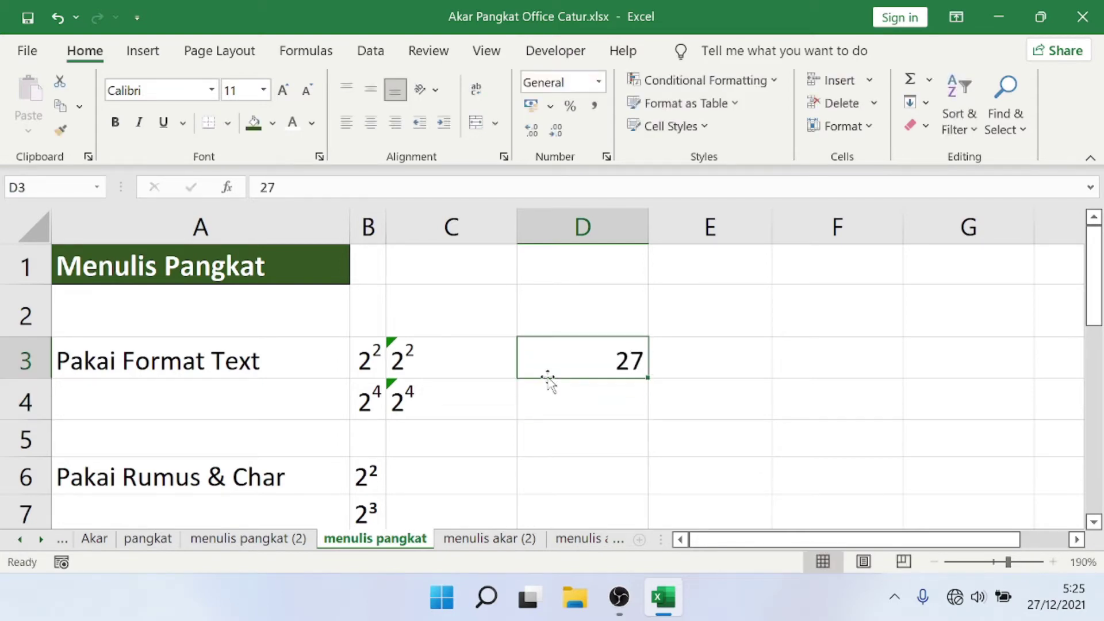
double_click(628, 352)
drag(630, 357, 646, 362)
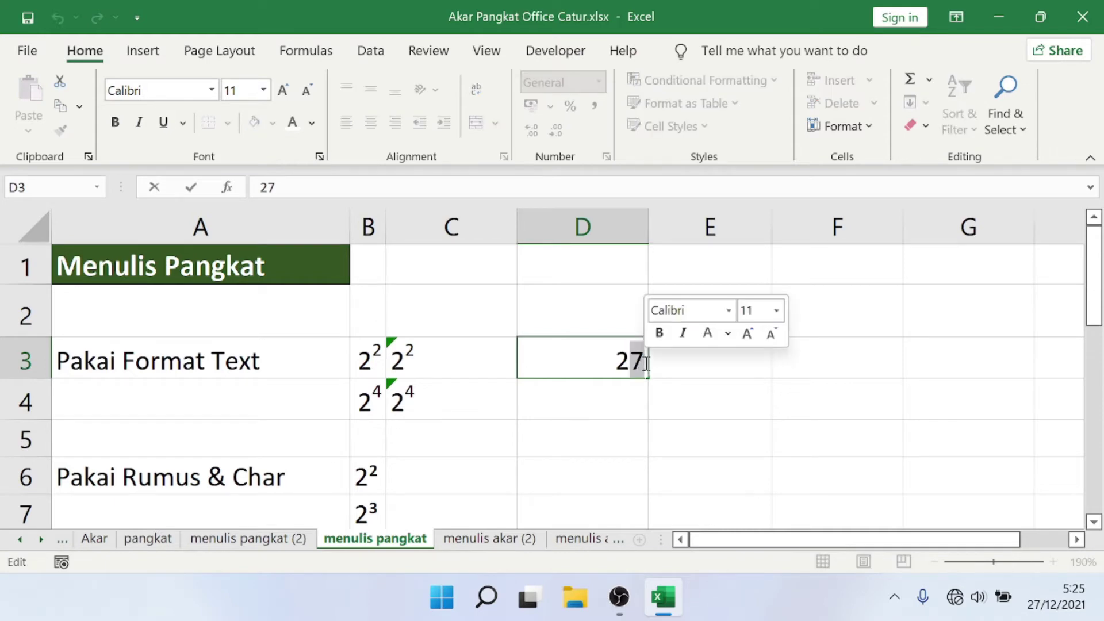
right_click(644, 364)
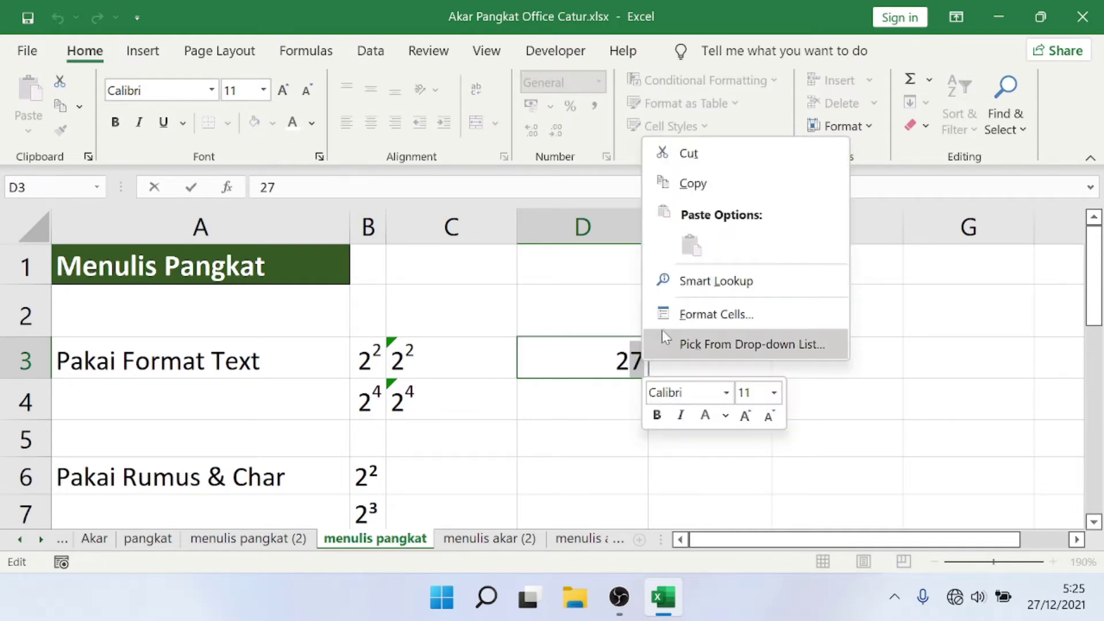
click(713, 314)
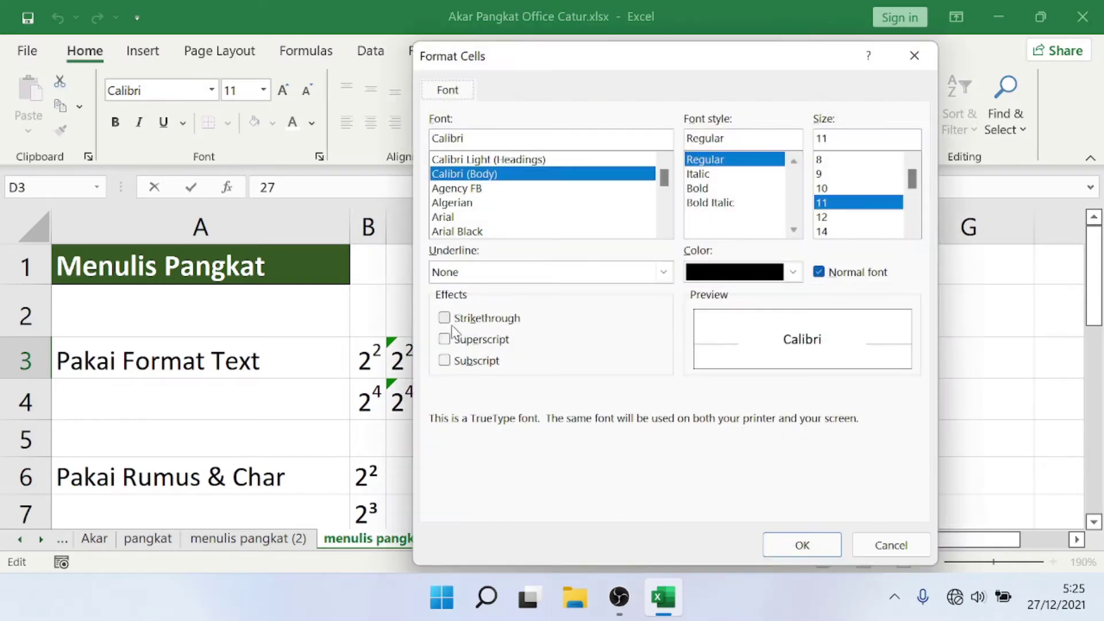
click(447, 340)
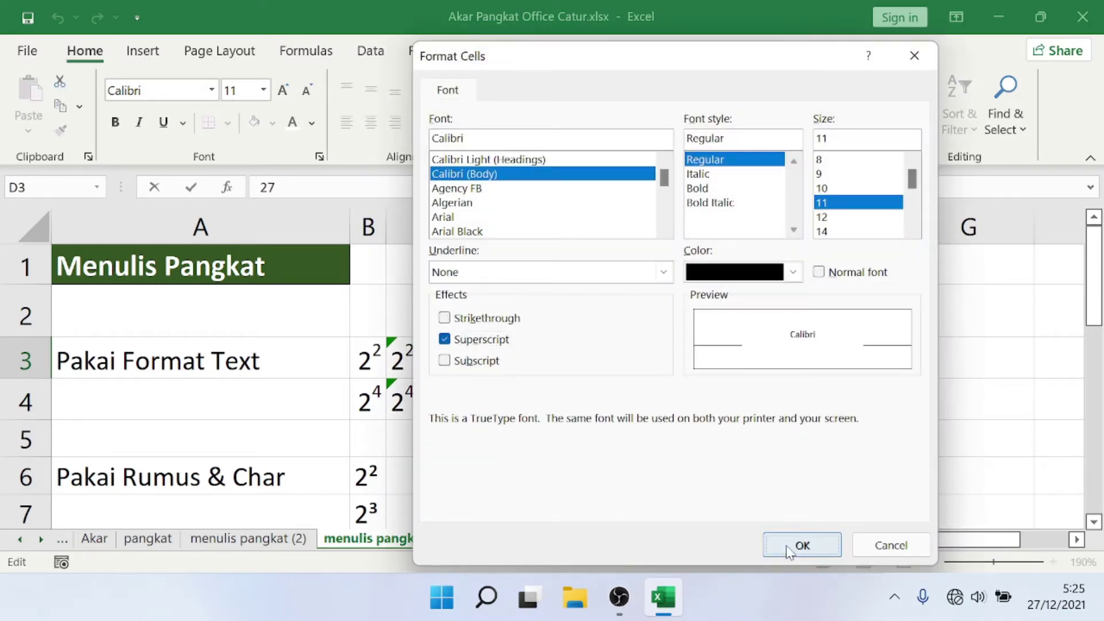
click(802, 545)
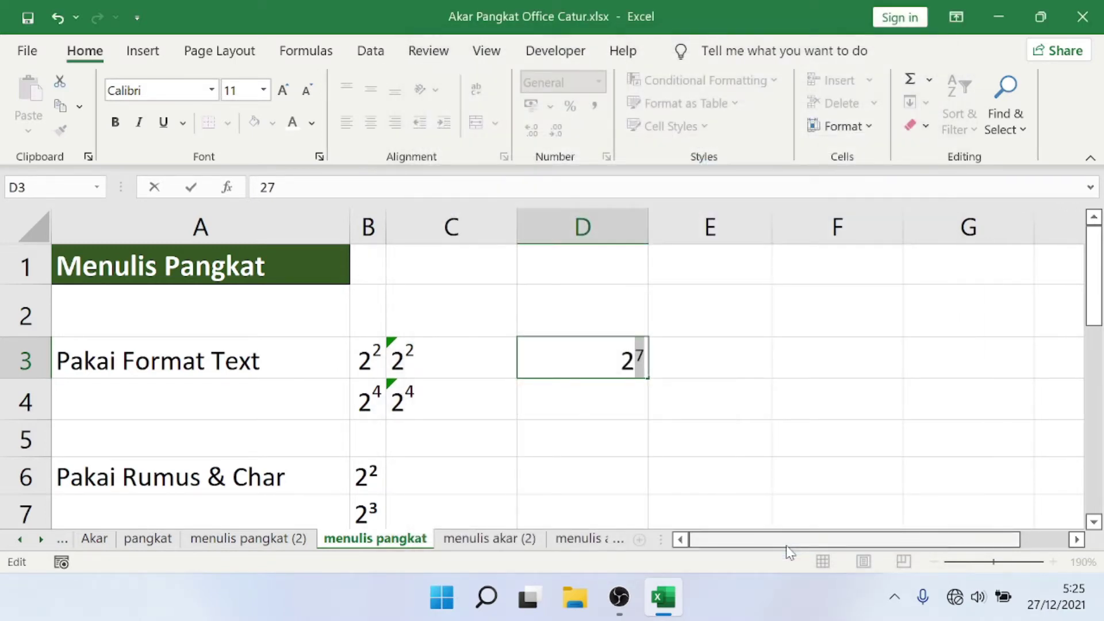
key(Return)
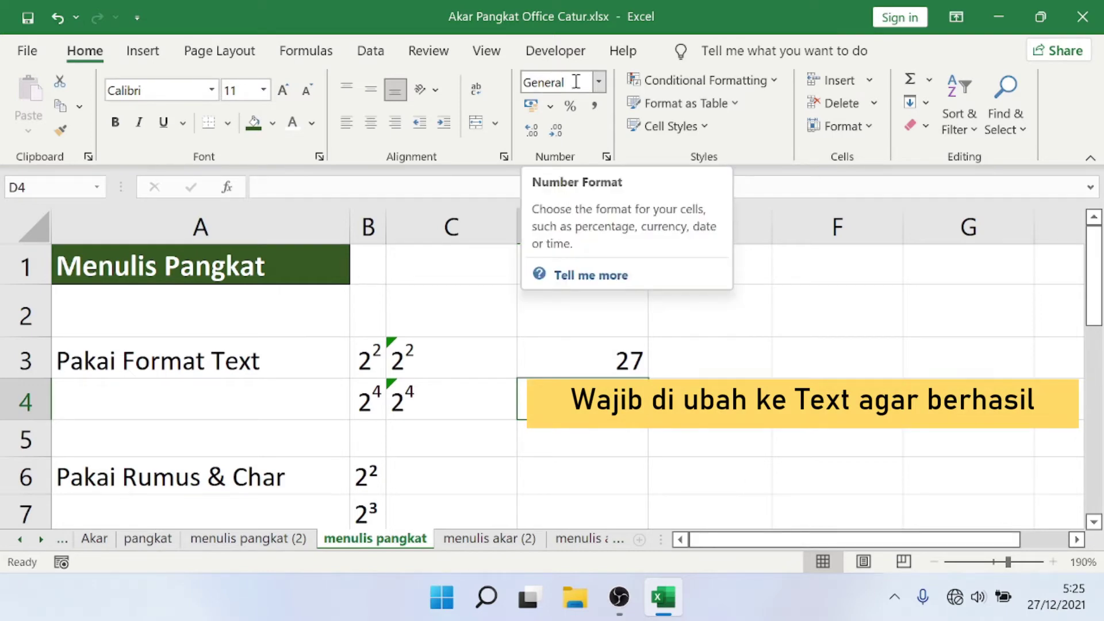
- Apply the Text number format to cell D3
click(577, 352)
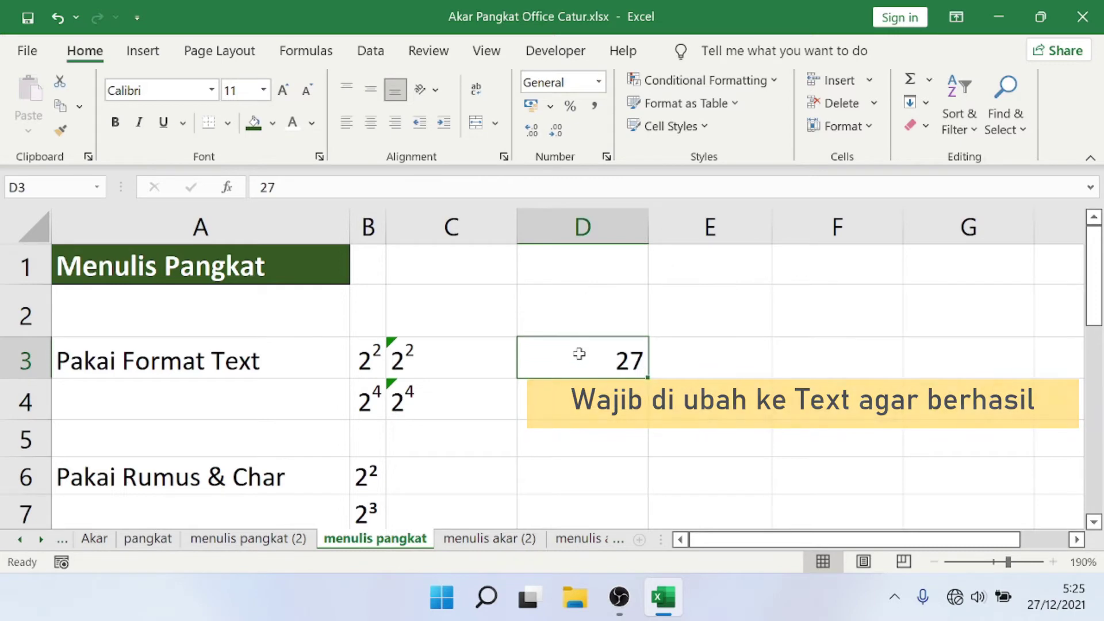
click(554, 82)
text(Text)
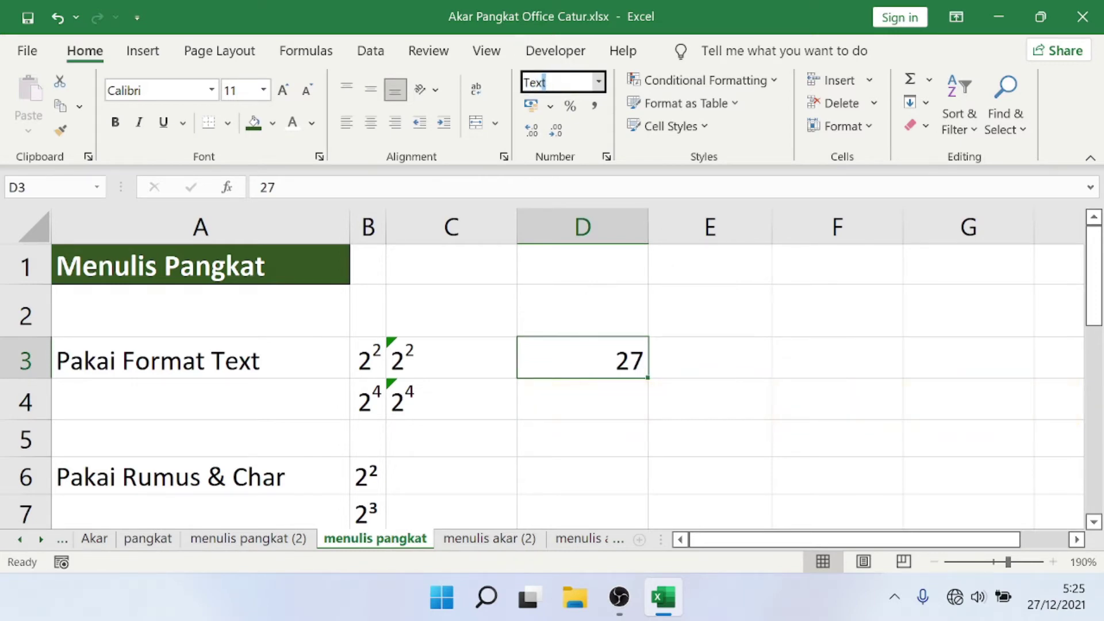
key(Return)
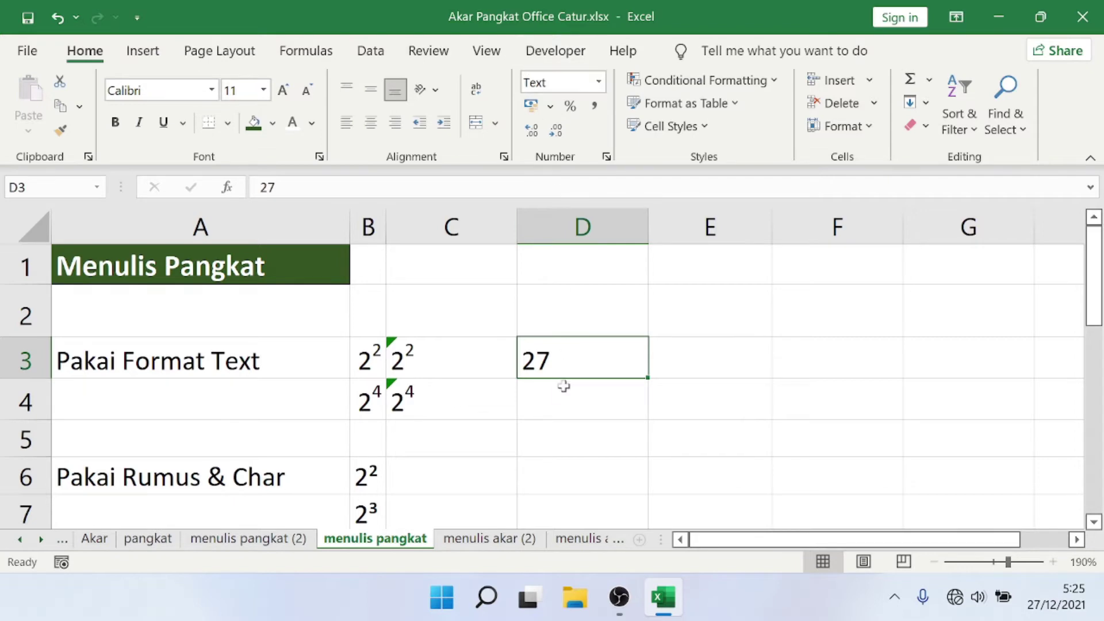
- Superscript the 7 in D3 so it now displays 2⁷
mouse_move(563, 386)
mouse_down()
mouse_move(560, 358)
mouse_move(645, 363)
mouse_up()
key(ctrl+z)
double_click(615, 364)
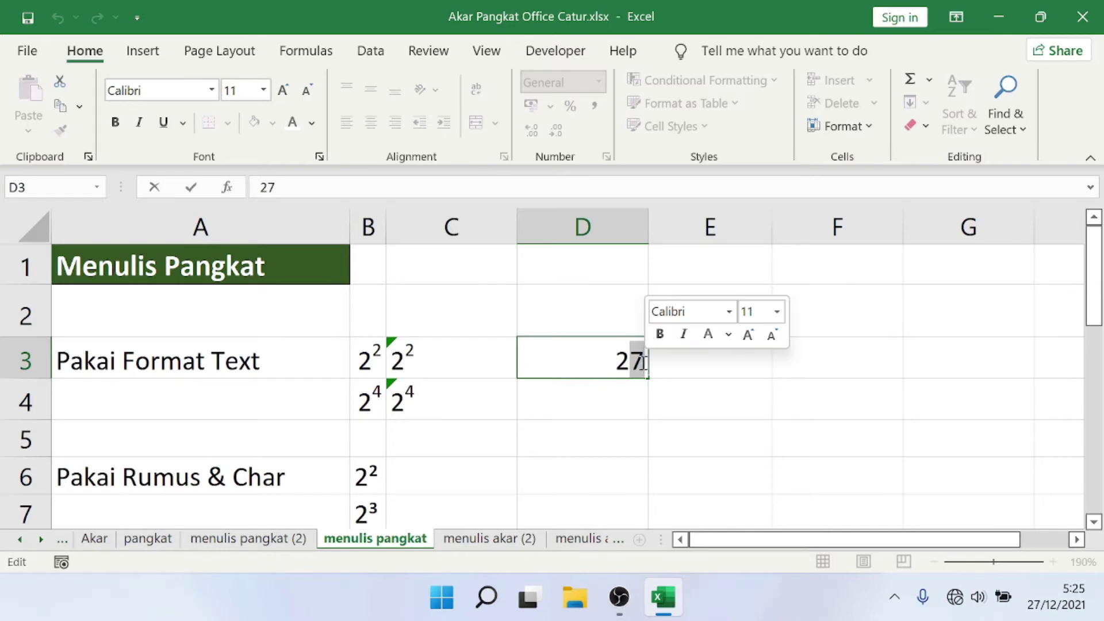
right_click(644, 363)
click(687, 312)
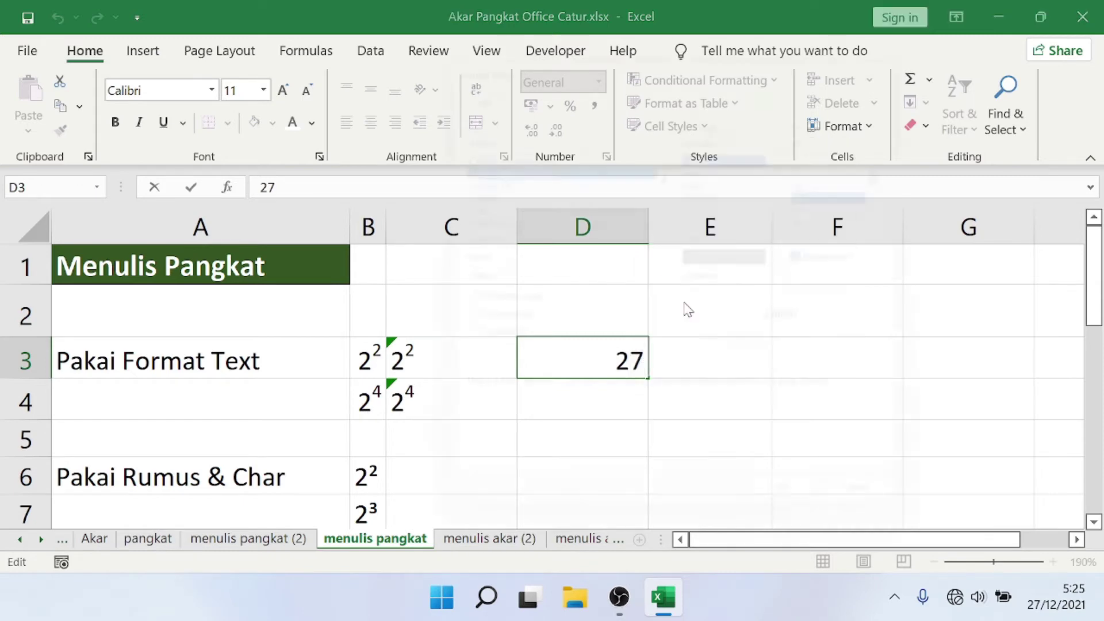
click(483, 327)
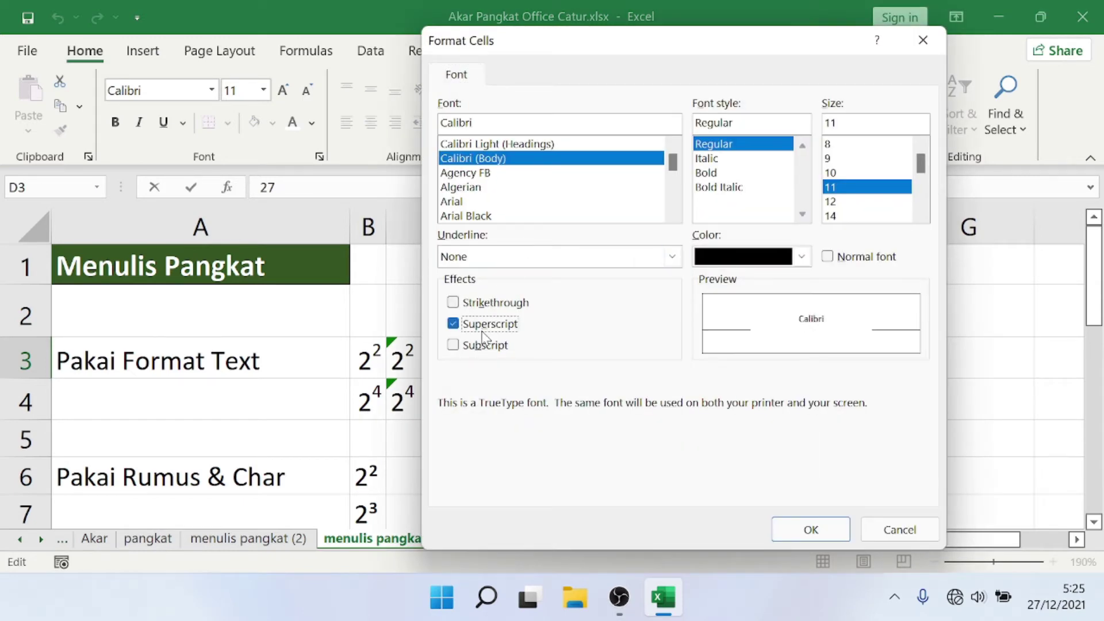
click(805, 528)
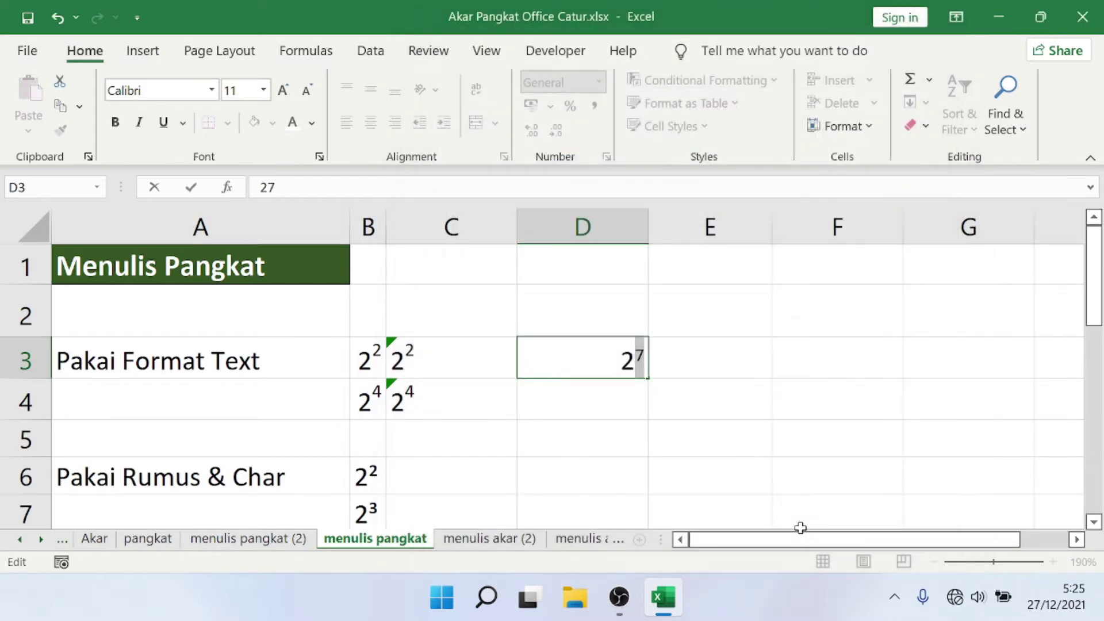
key(Return)
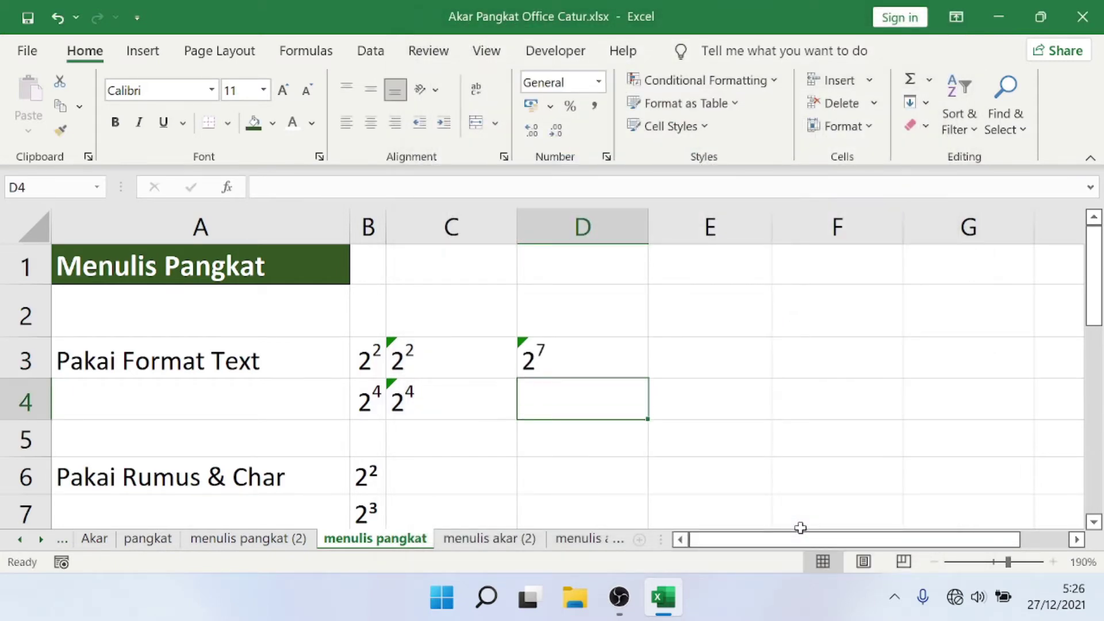
key(Left)
key(Left)
key(Left)
key(Down)
- Insert a new worksheet with the + button and rename its tab to 'char'
key(Down)
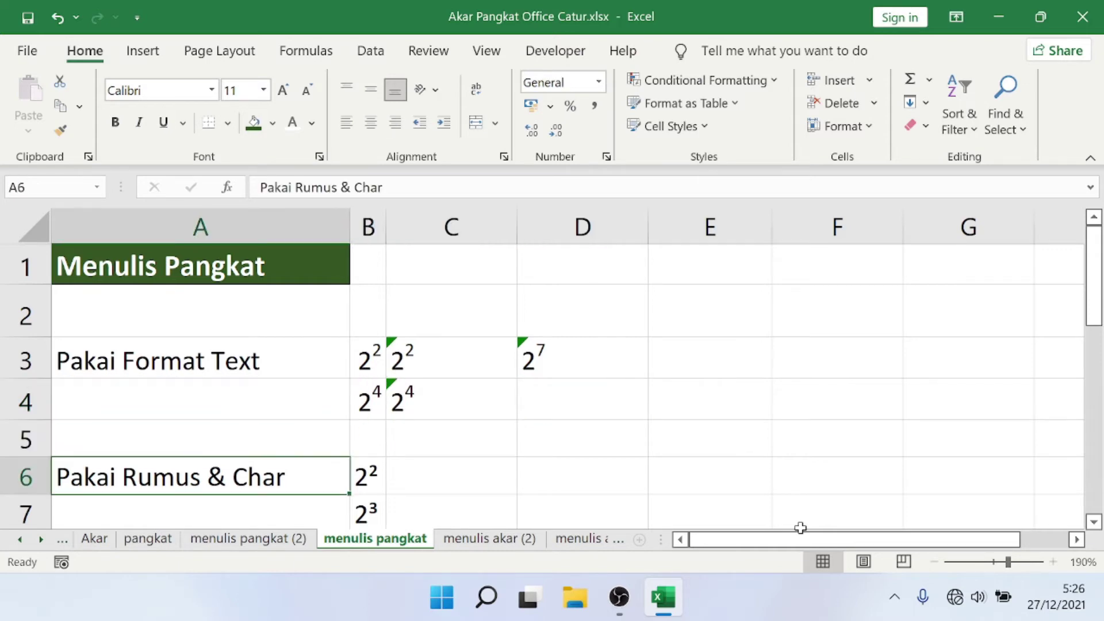
key(Down)
key(Down)
key(Down)
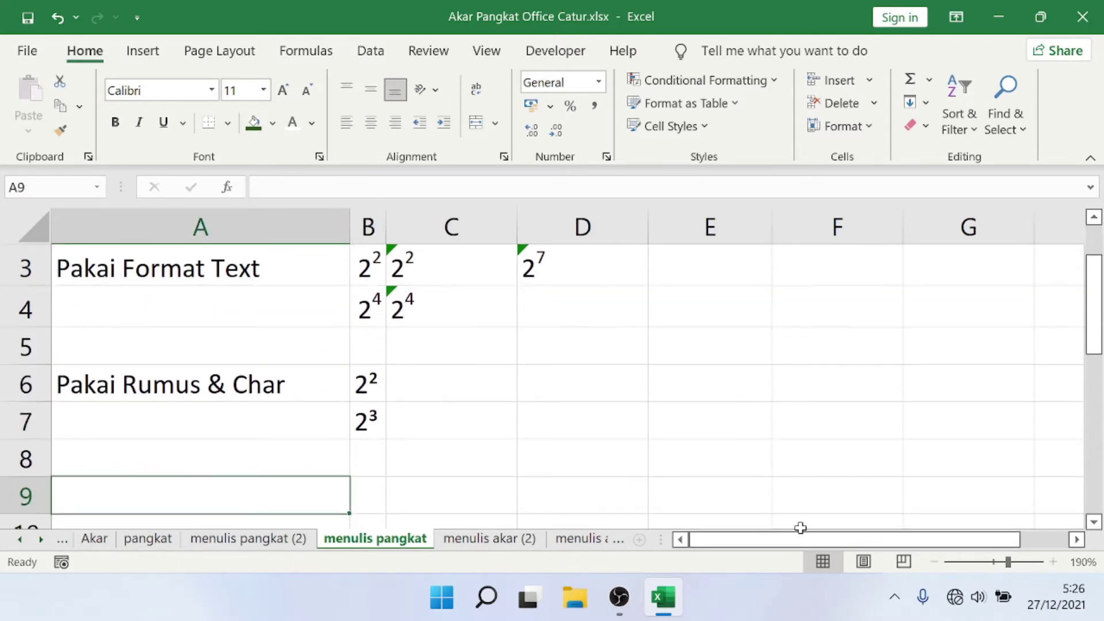
key(Up)
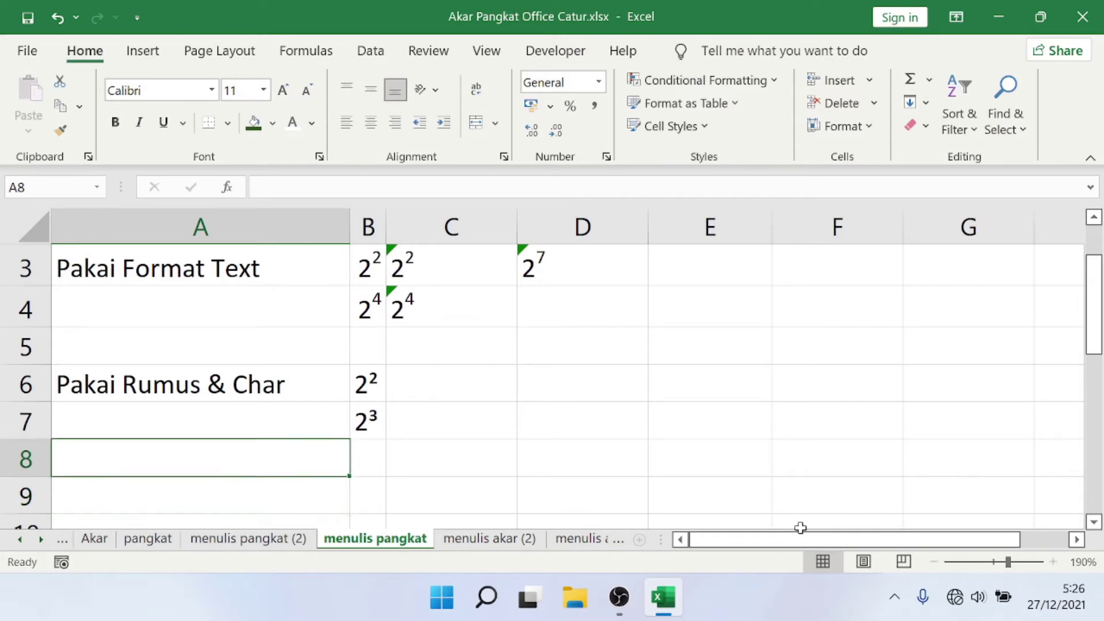
key(Up)
key(Up)
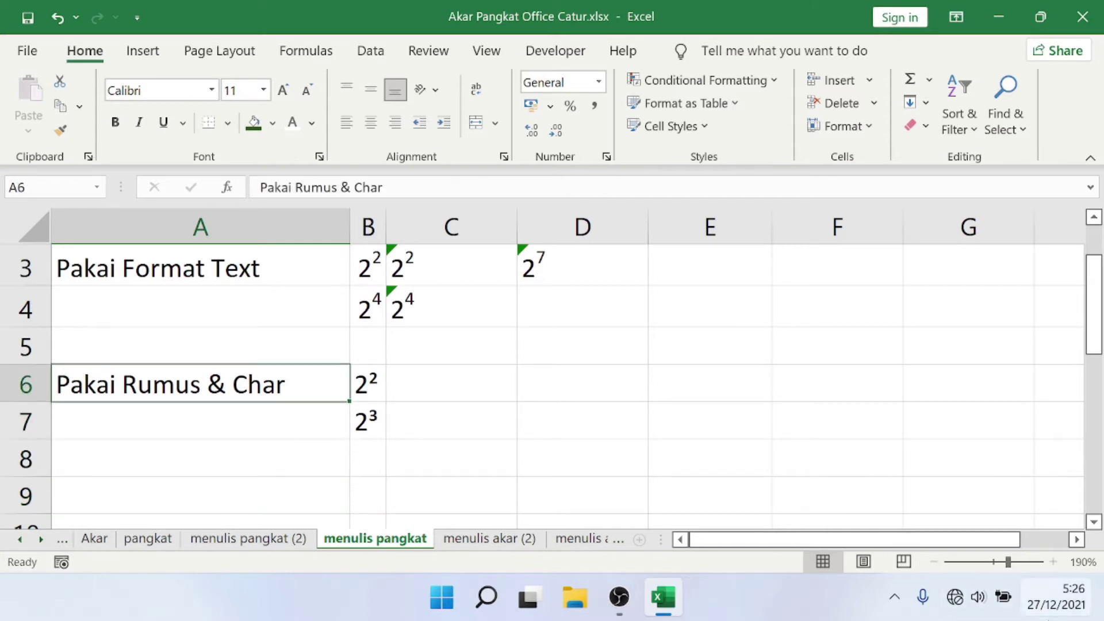
click(498, 379)
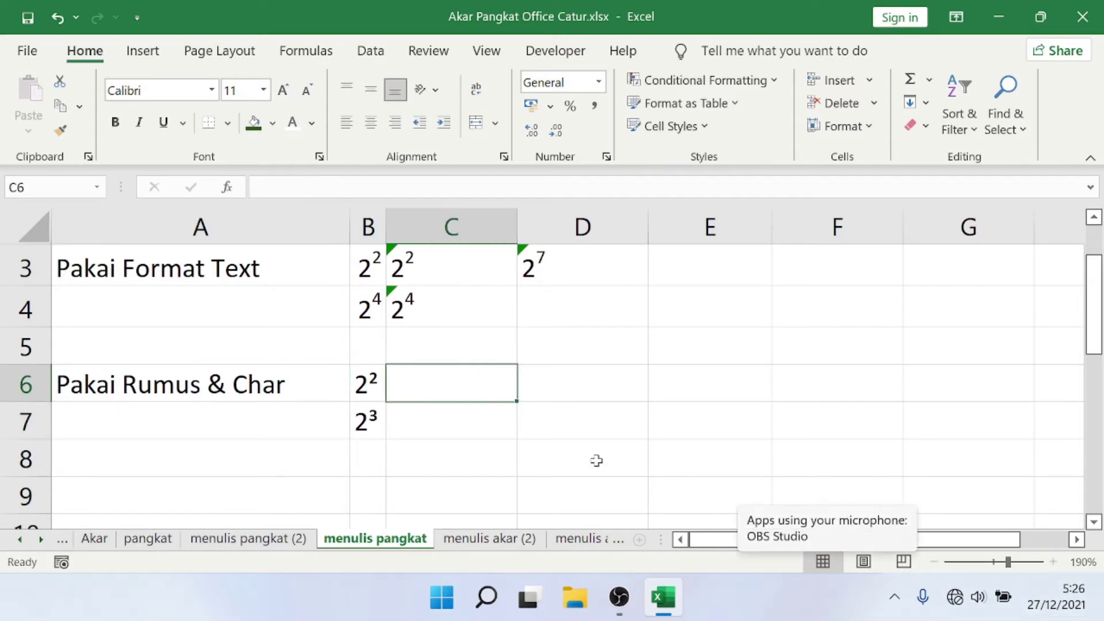
click(639, 539)
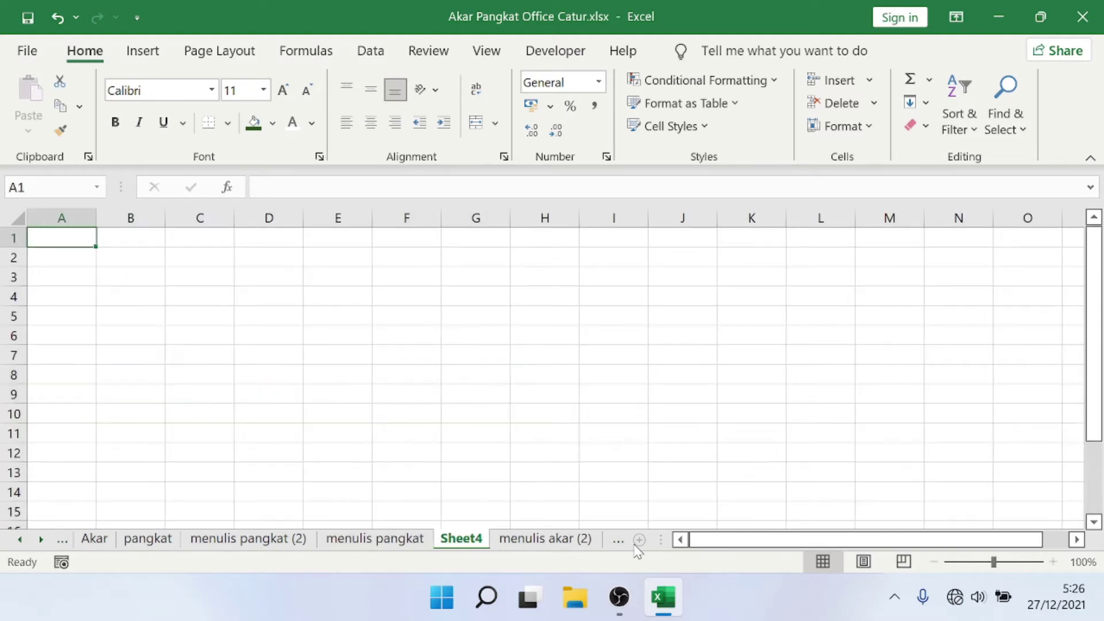
double_click(461, 538)
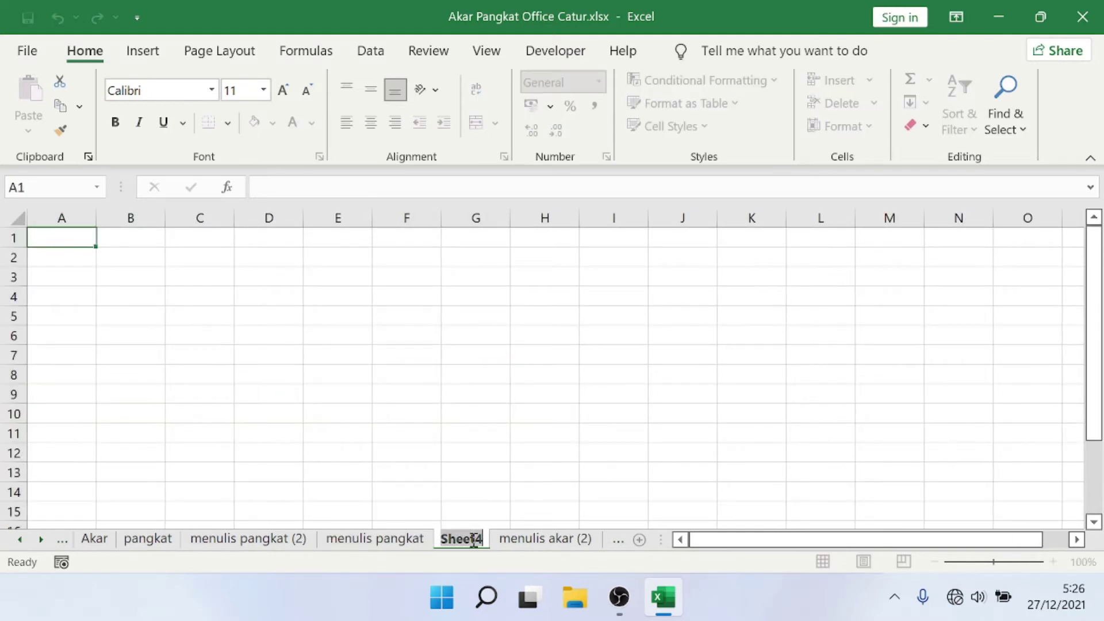
text(char)
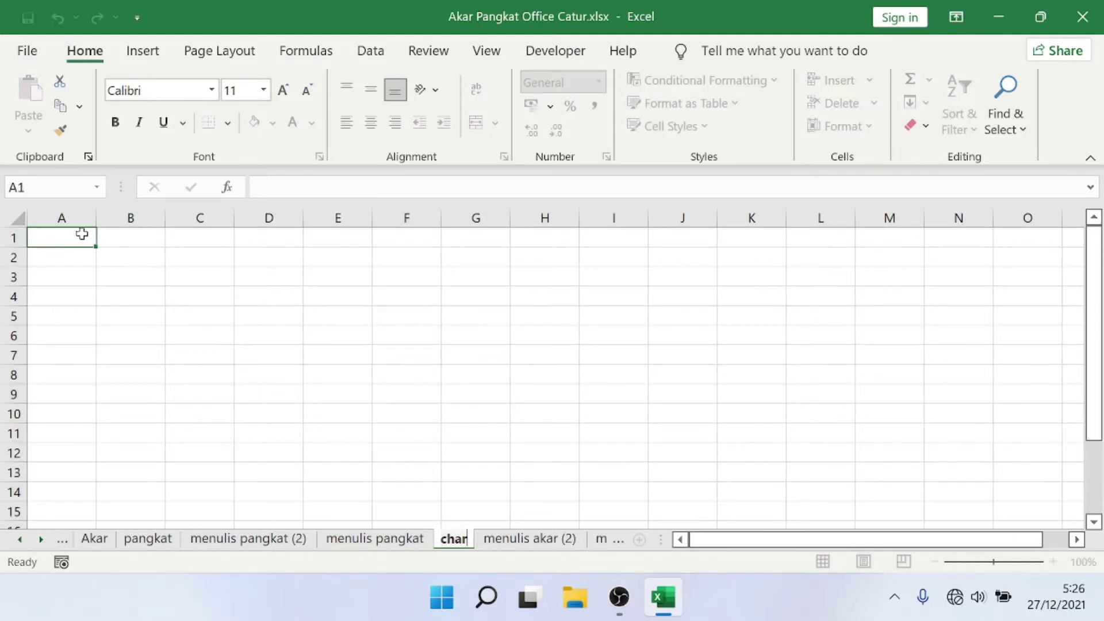
click(80, 232)
- Fill column A with the number series 1 through 259
text(1)
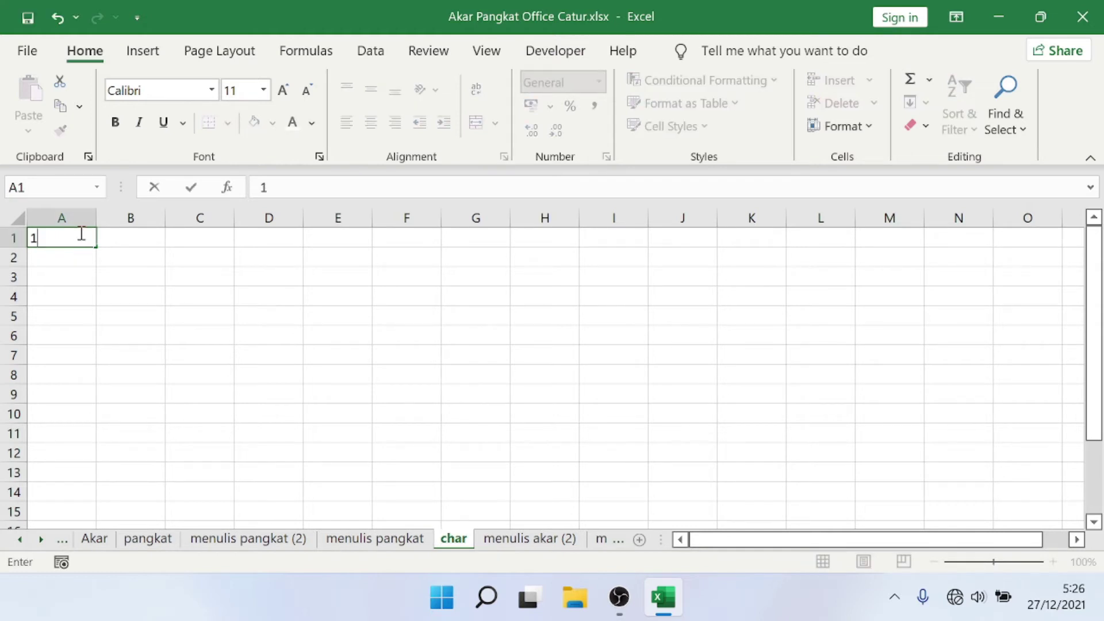
key(Return)
text(2)
key(Return)
text(3)
key(Return)
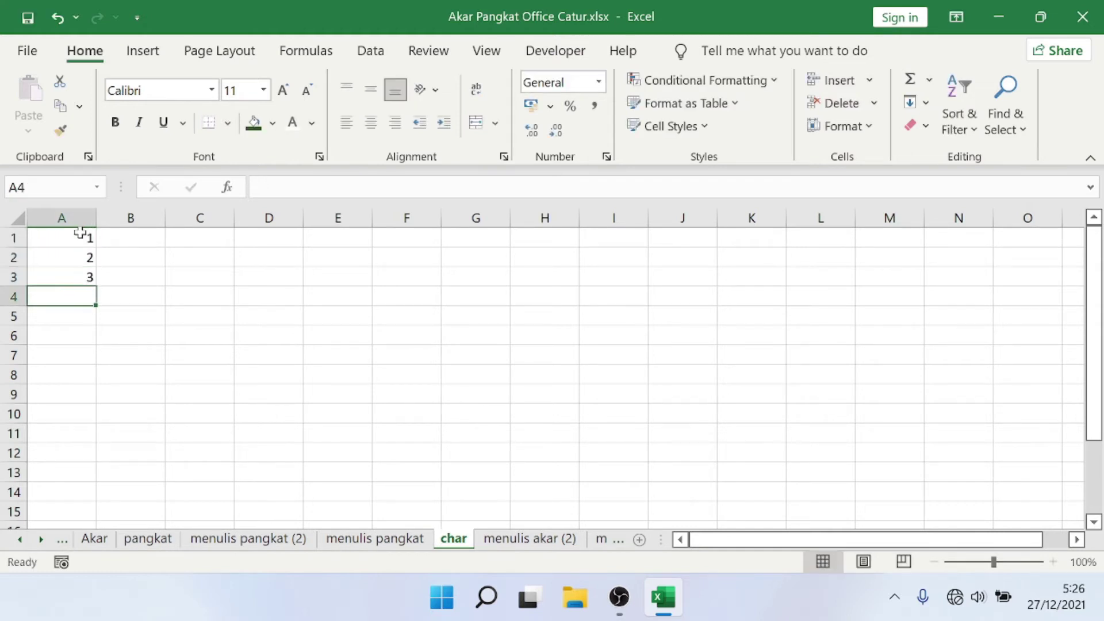
mouse_move(80, 232)
mouse_down()
mouse_move(103, 583)
mouse_move(78, 497)
mouse_up()
drag(64, 394, 60, 394)
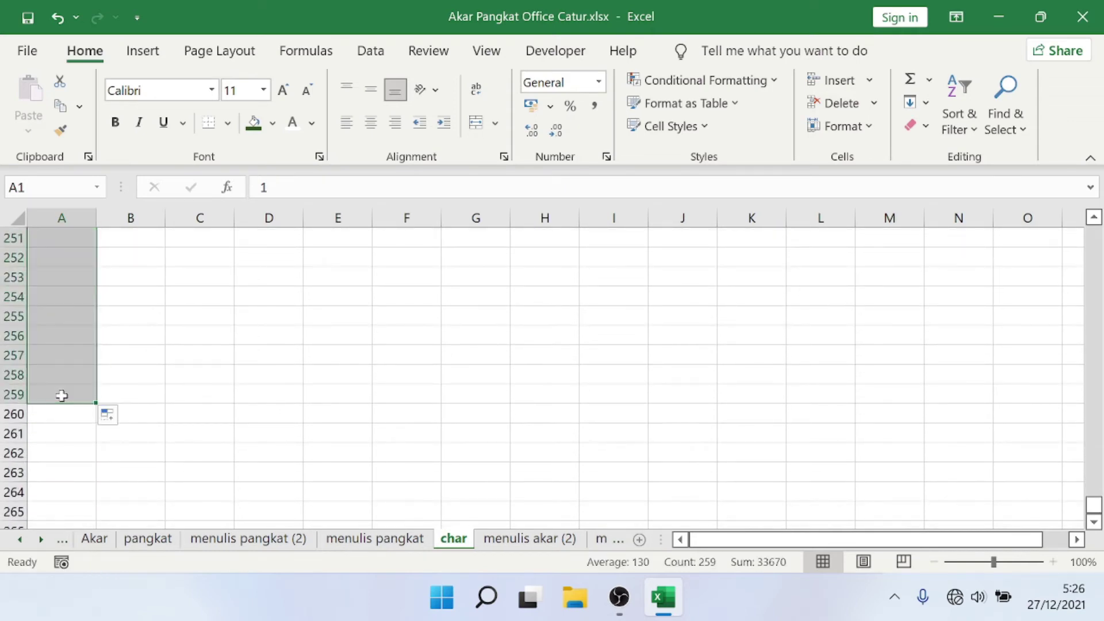
- Enter =CHAR(A1) in cell B1
key(ctrl+Home)
key(Right)
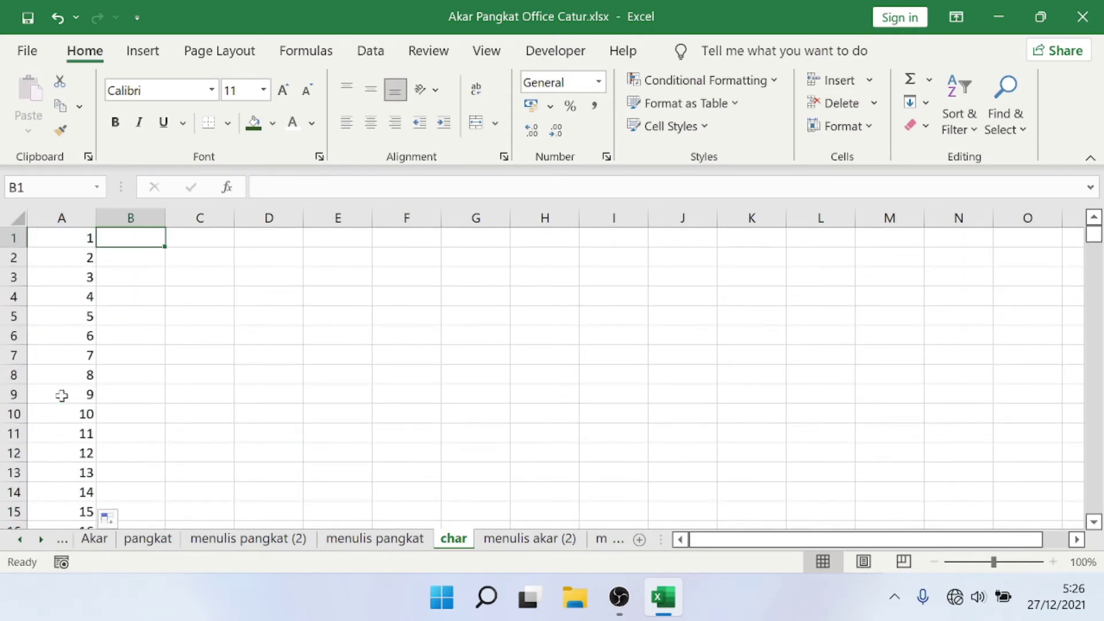
text(=char)
key(Tab)
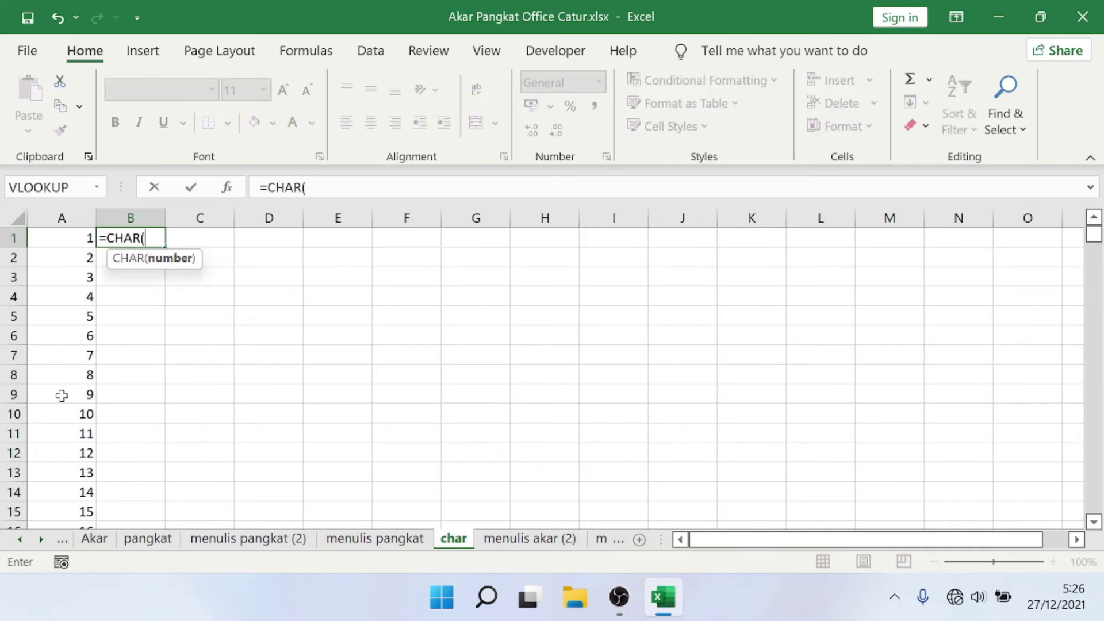
key(Left)
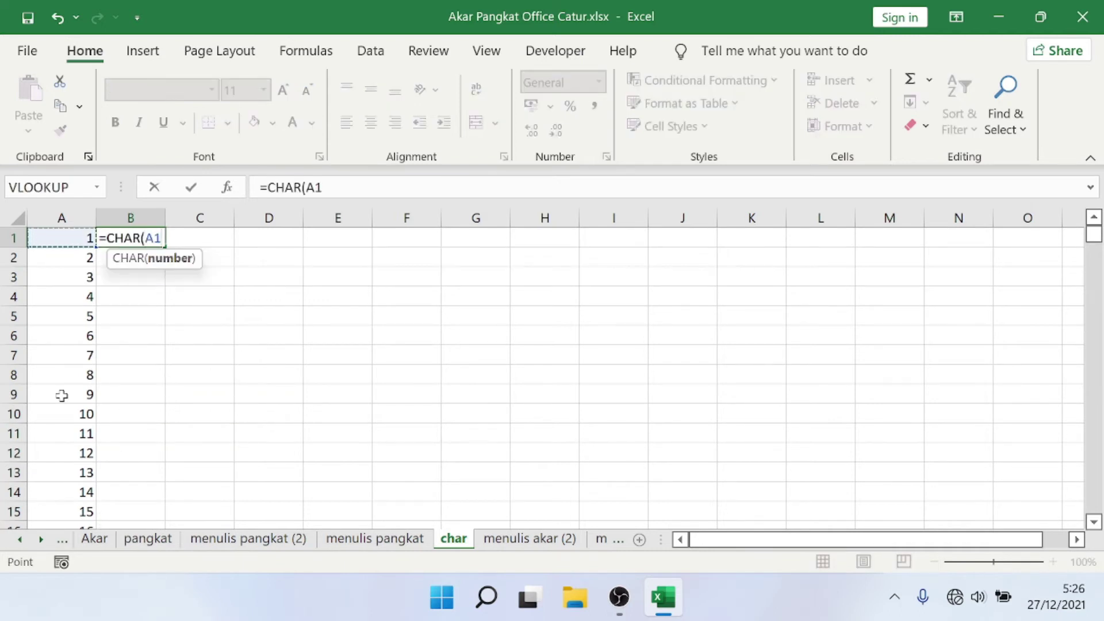
key(Return)
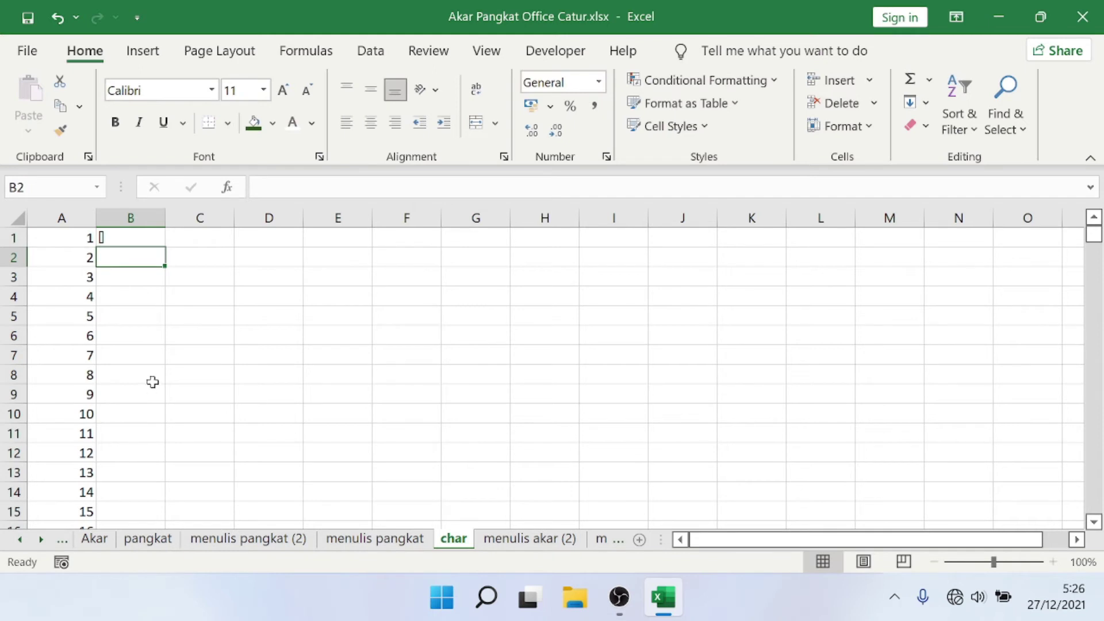
- Copy the CHAR formula down column B to row 259, then move to C36
click(149, 235)
double_click(165, 248)
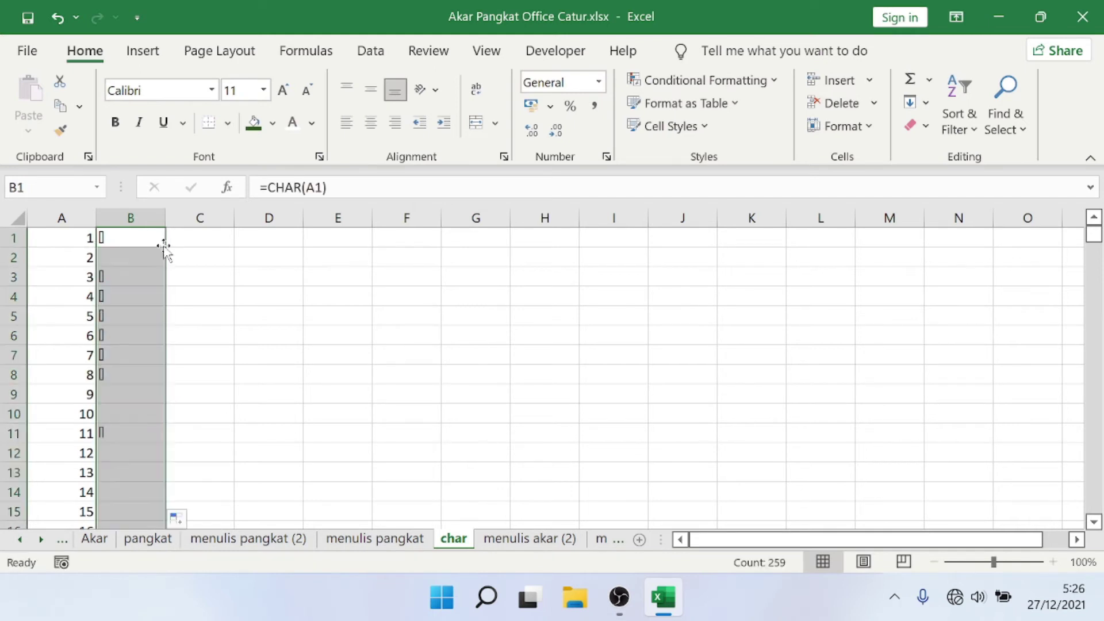
click(143, 368)
key(Down)
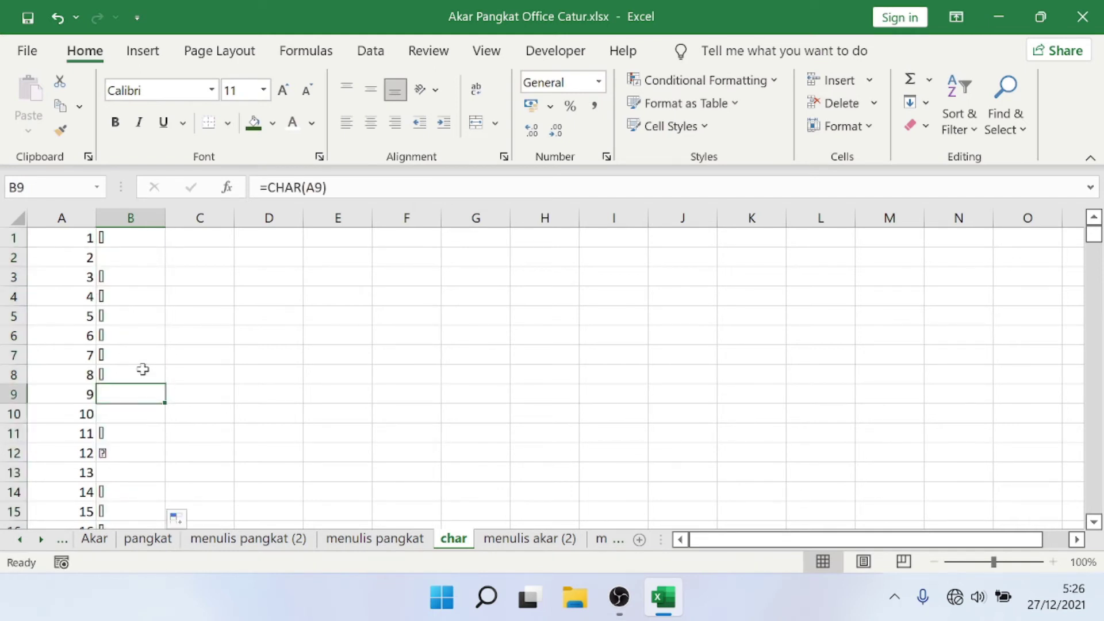
key(Down)
key(Down)
key(Down)
key(Down)
key(Down)
key(Down)
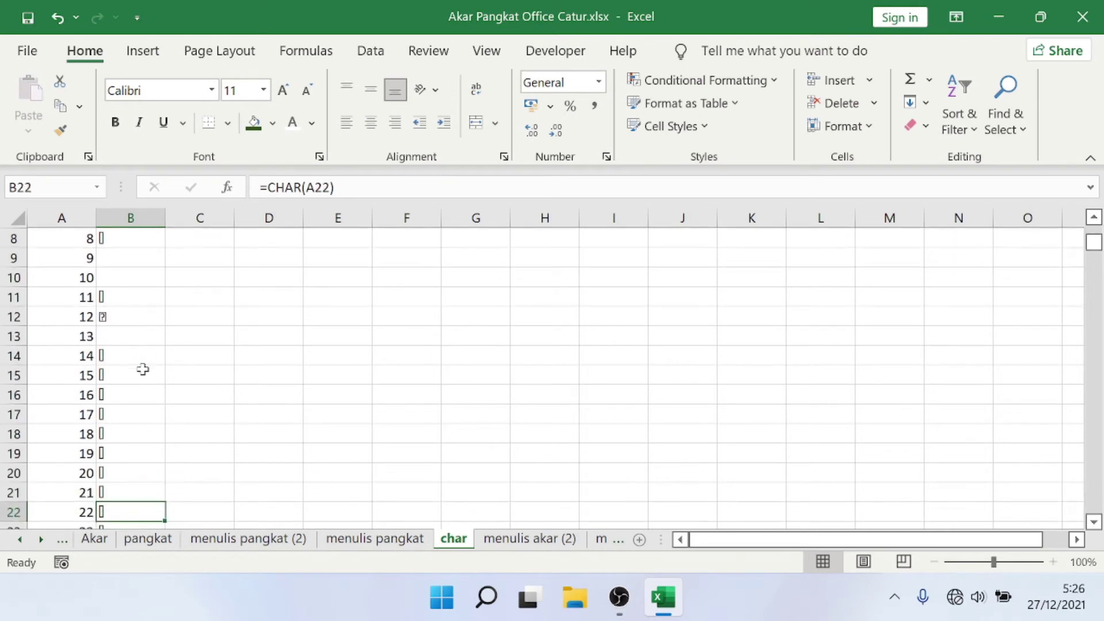
key(Down)
key(Down)
key(Down)
key(Down)
key(Down)
key(Down)
key(Up)
key(Up)
key(Up)
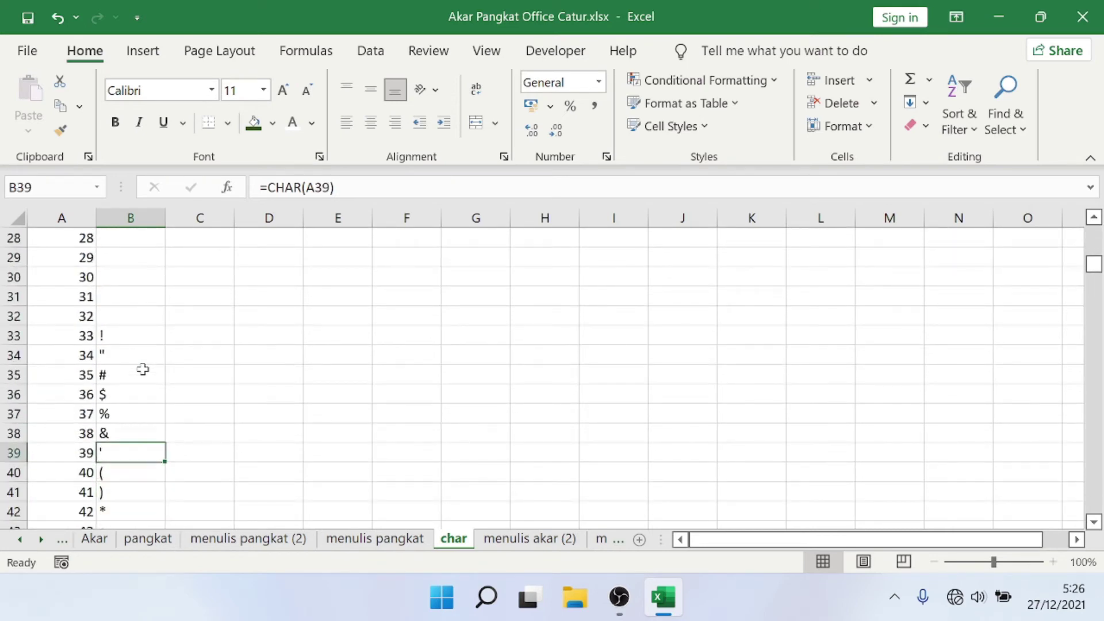
key(Up)
key(Up)
key(Up)
key(Right)
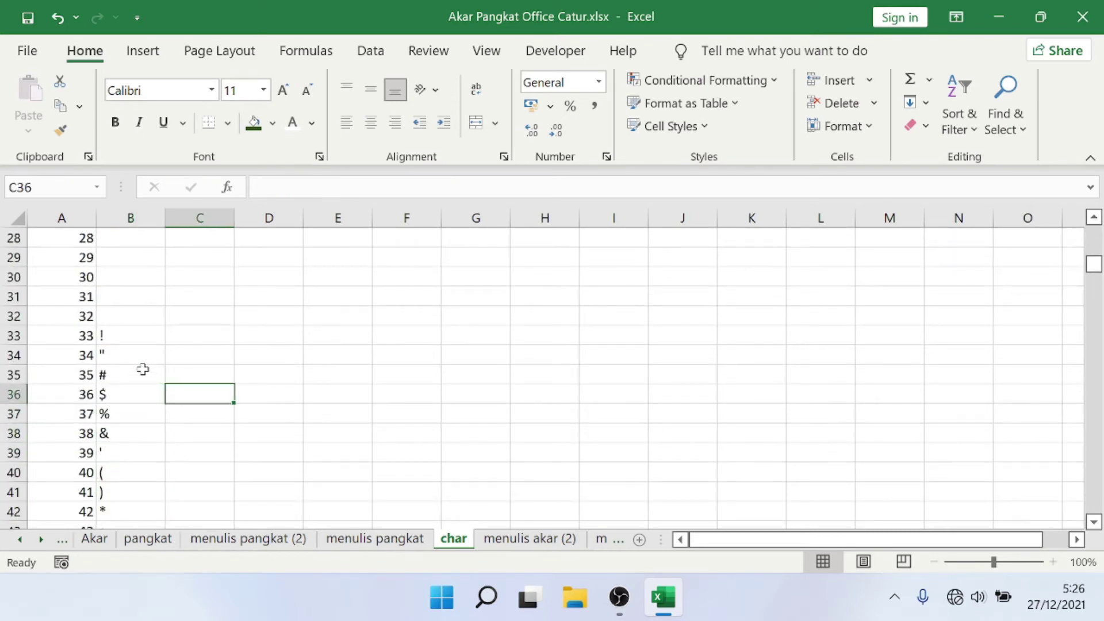
- Enter =CHAR(36) in C36 so it displays the $ character
text(=char(2)
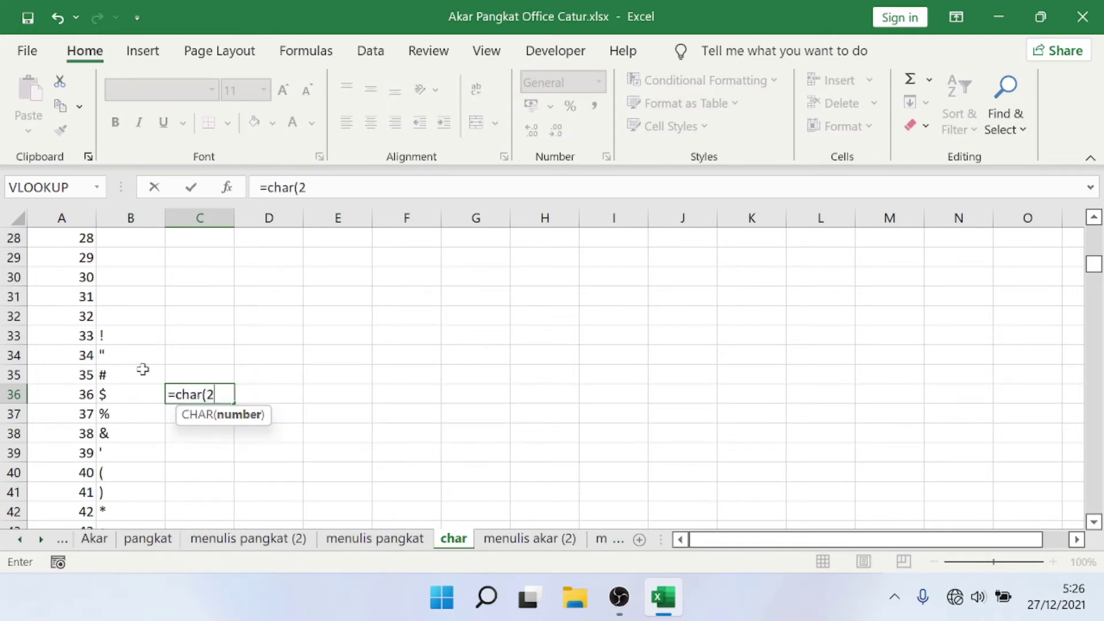
key(BackSpace)
key(BackSpace)
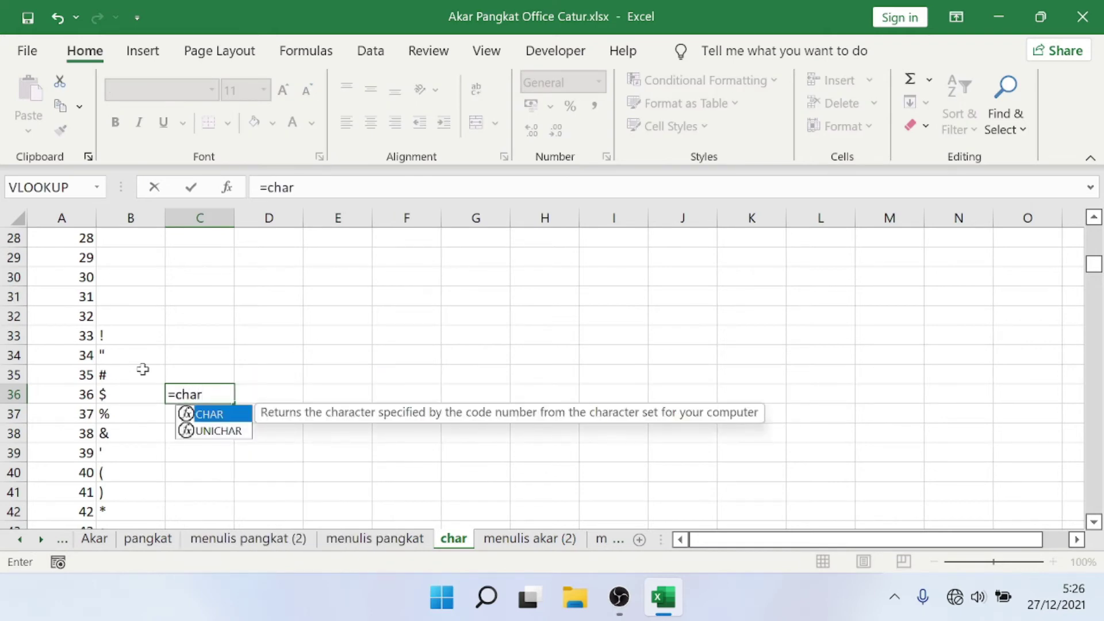
text((36))
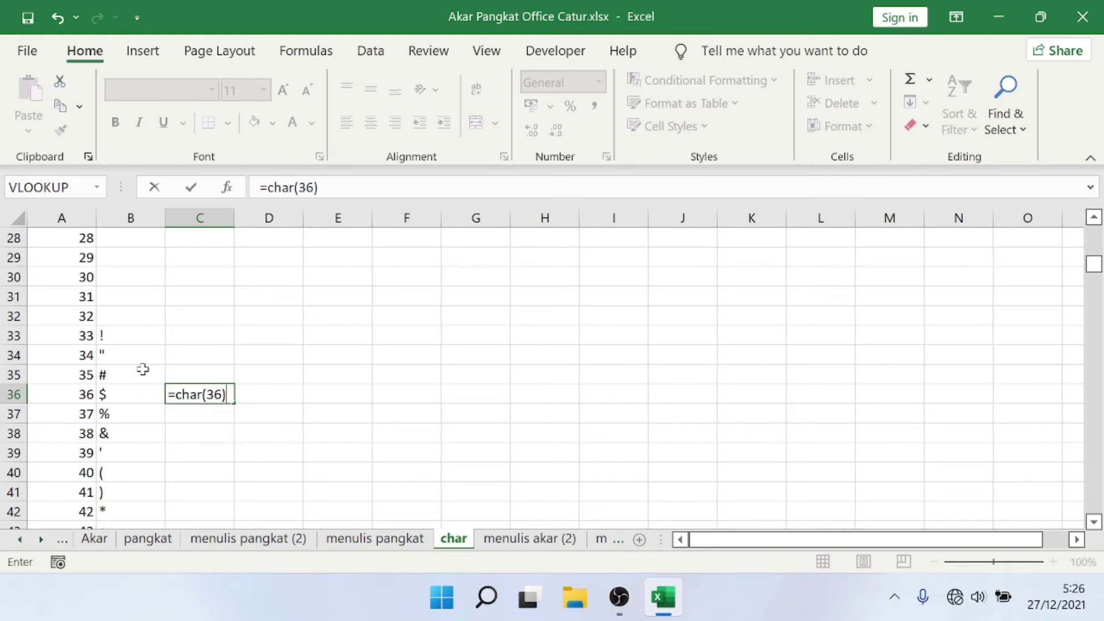
key(Return)
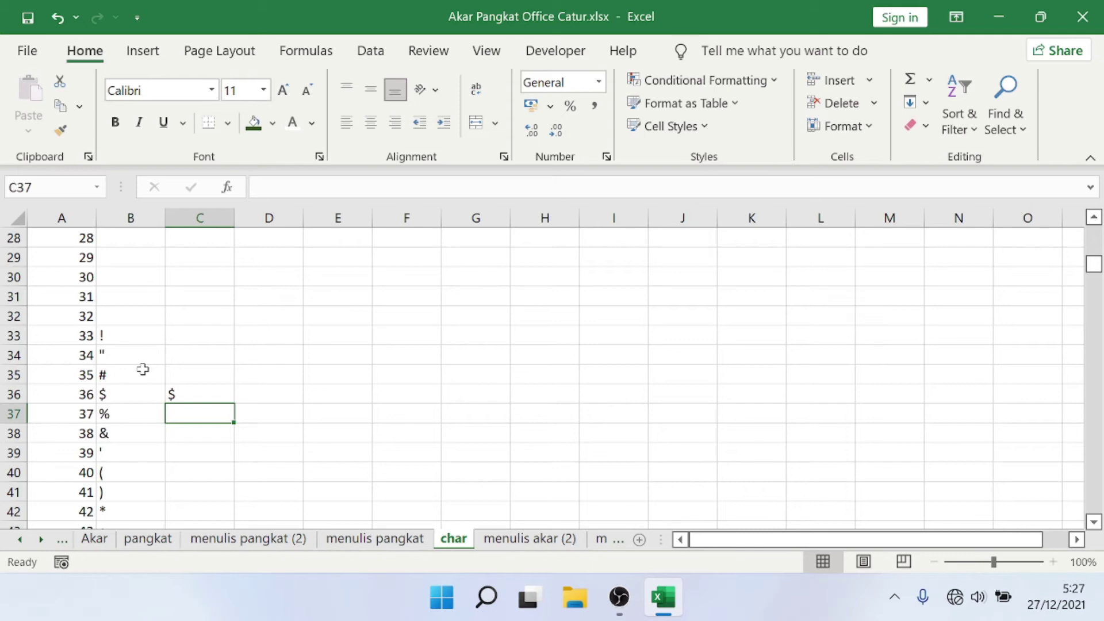
- Browse the char list down to code 128 (€) and move to cell C128
key(Down)
key(Left)
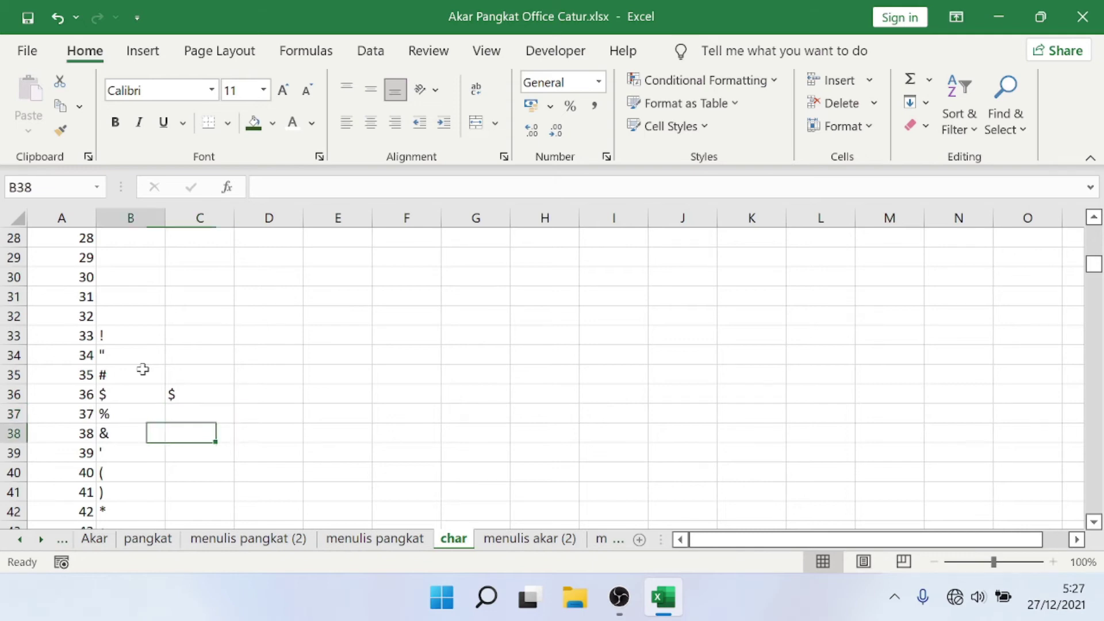
key(Down)
key(Down)
key(Down)
key(Down)
key(Down)
key(Down)
key(Down)
key(Left)
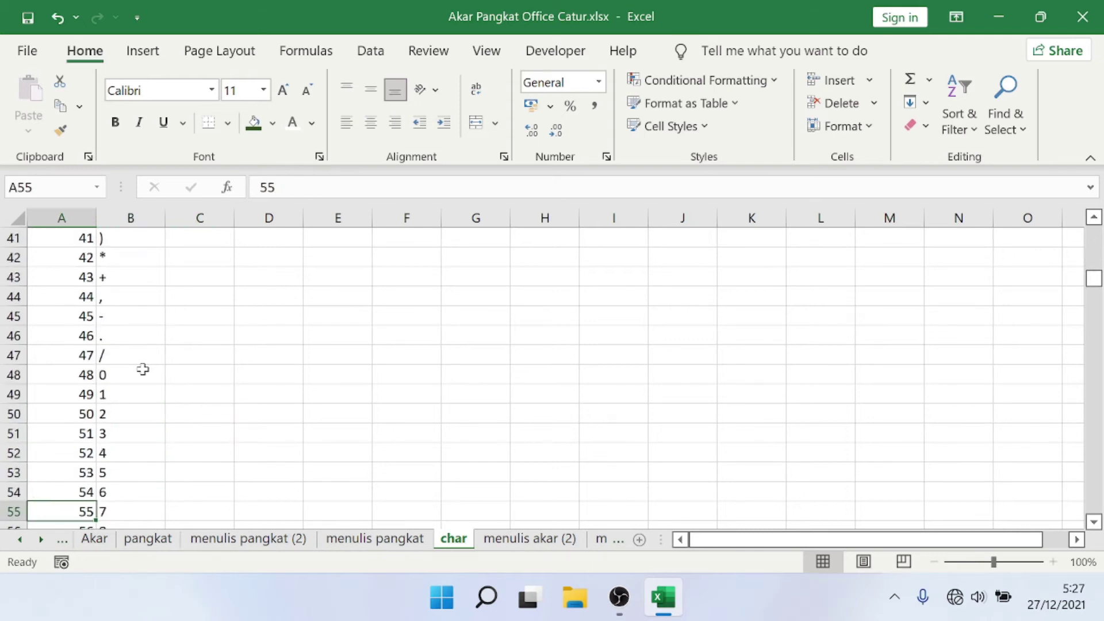
key(Down)
key(Down)
key(Down)
key(Down)
key(Down)
key(Down)
key(Down)
key(Down)
key(Down)
key(Down)
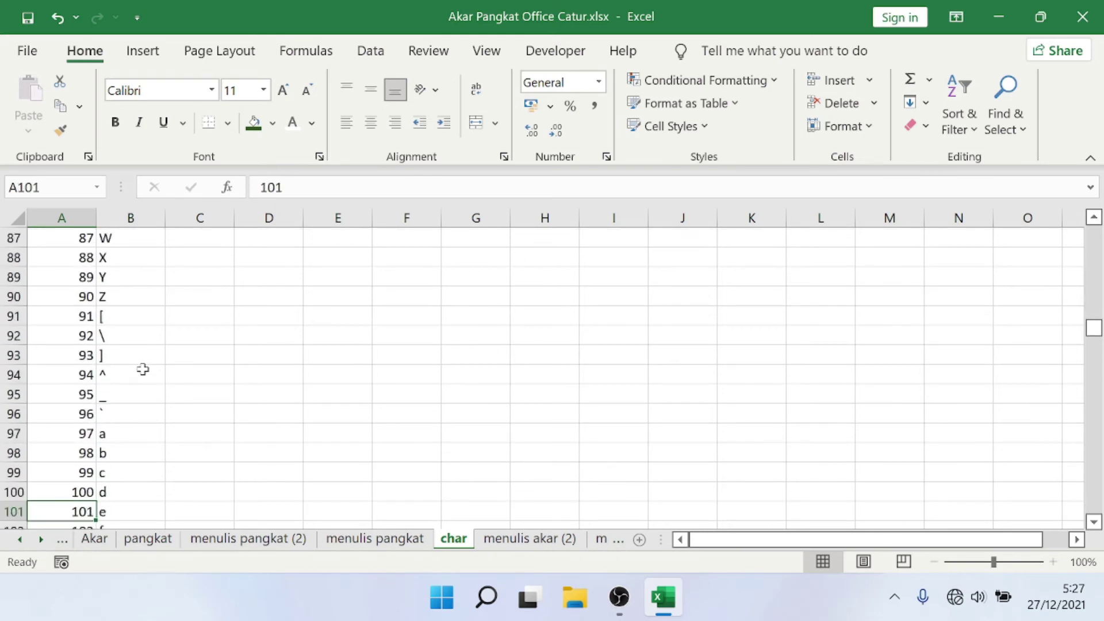
key(Down)
key(Down)
key(Down)
key(Down)
key(Down)
key(Down)
key(Down)
key(Down)
key(Down)
key(Down)
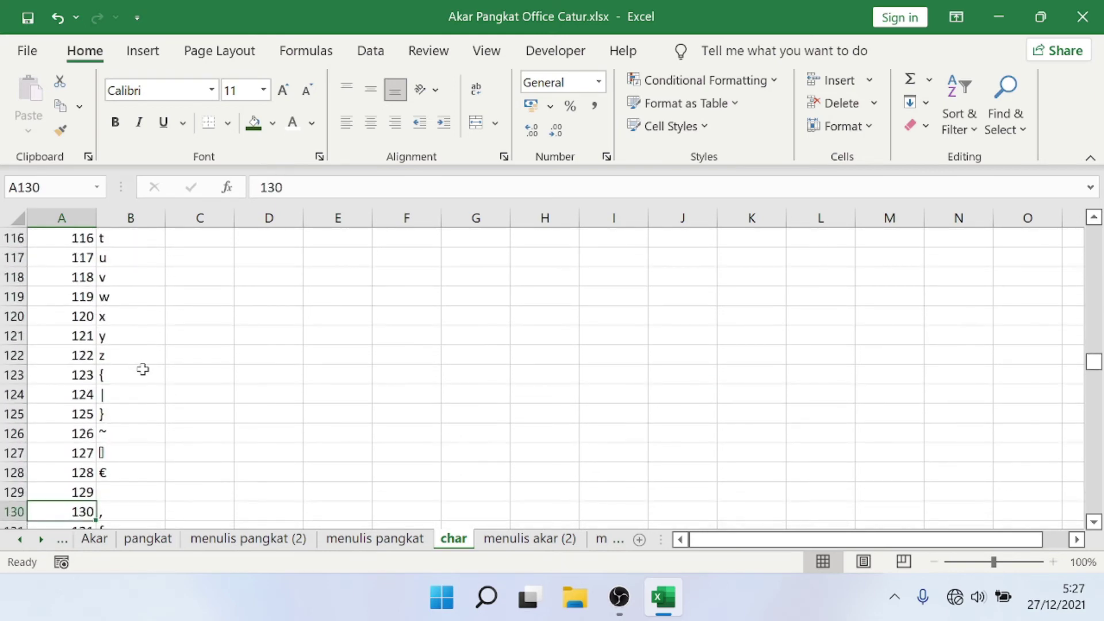
key(Down)
key(Down)
key(Down)
key(Down)
key(Down)
key(Down)
key(Up)
key(Up)
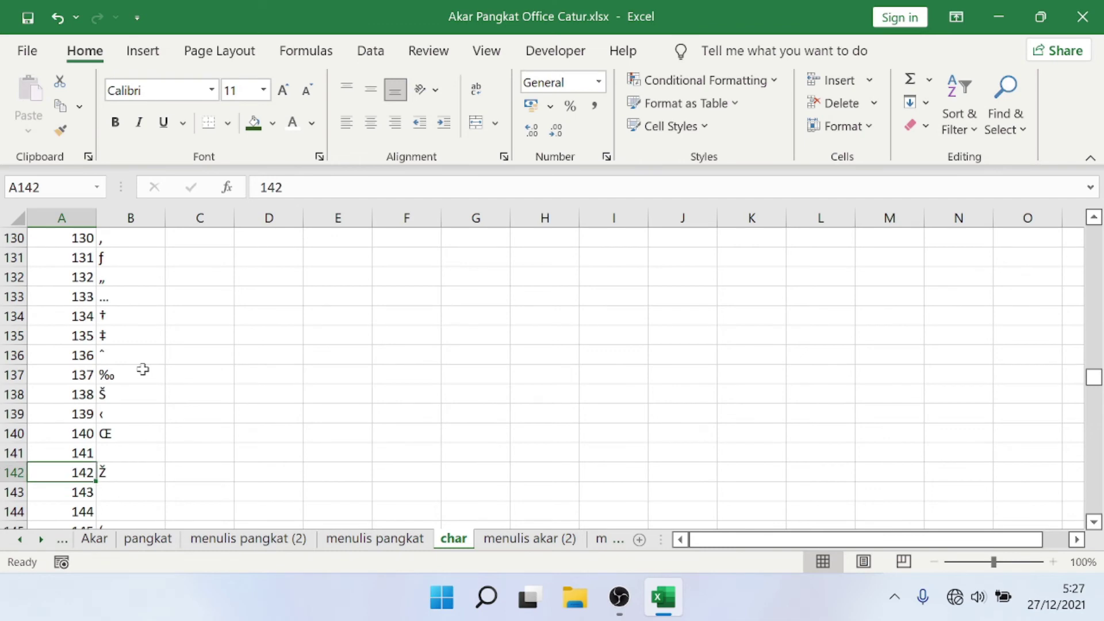
key(Up)
key(Up)
key(Up)
key(Up)
key(Up)
key(Up)
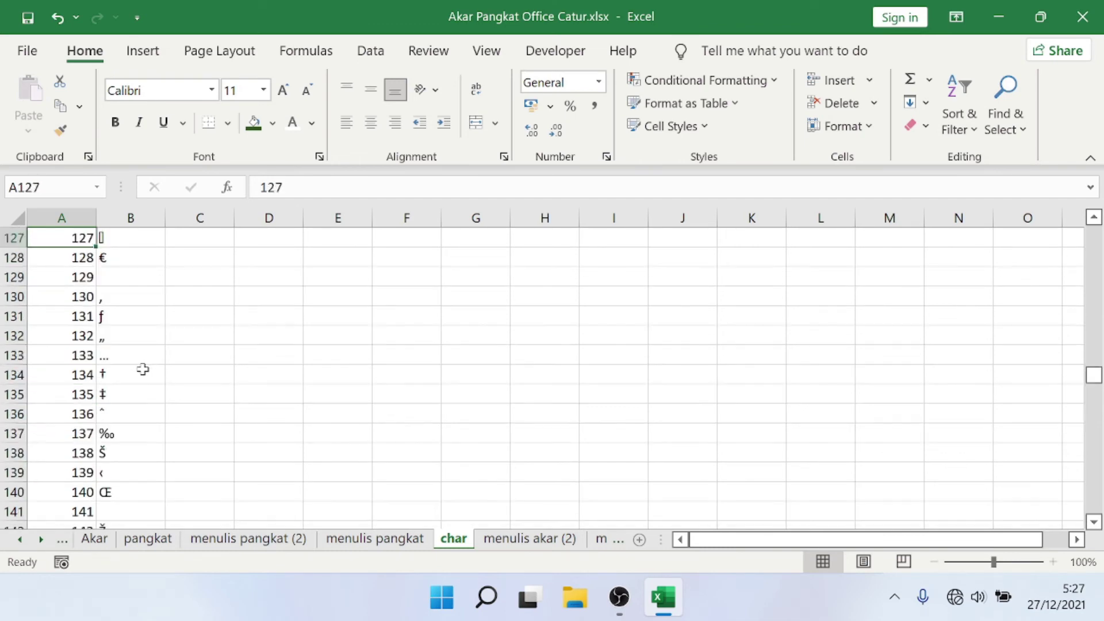
key(Up)
key(Up)
key(Up)
key(Down)
key(Down)
key(Down)
key(Down)
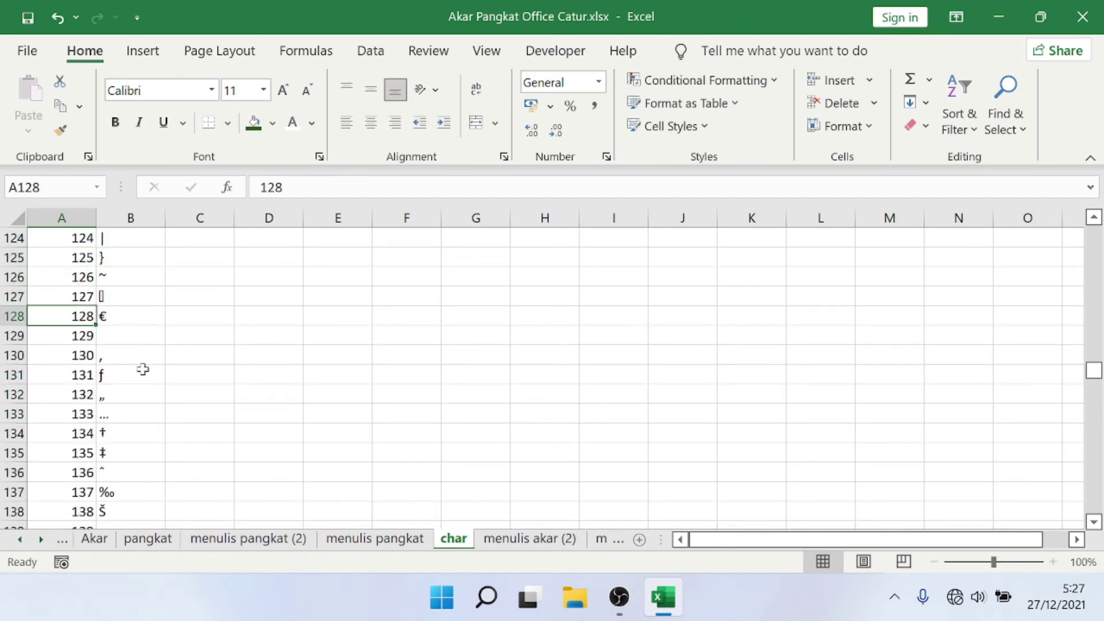
key(Right)
key(Right)
- Enter =CHAR(A128) in C128 so it shows €
text(=)
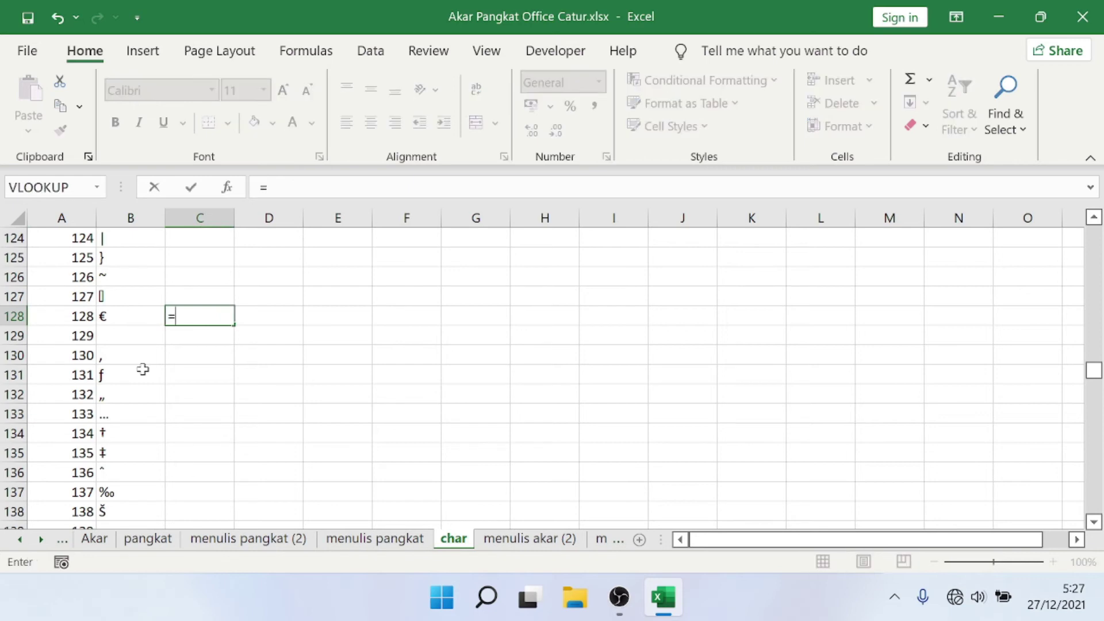
text(cha)
key(Tab)
key(Left)
key(Left)
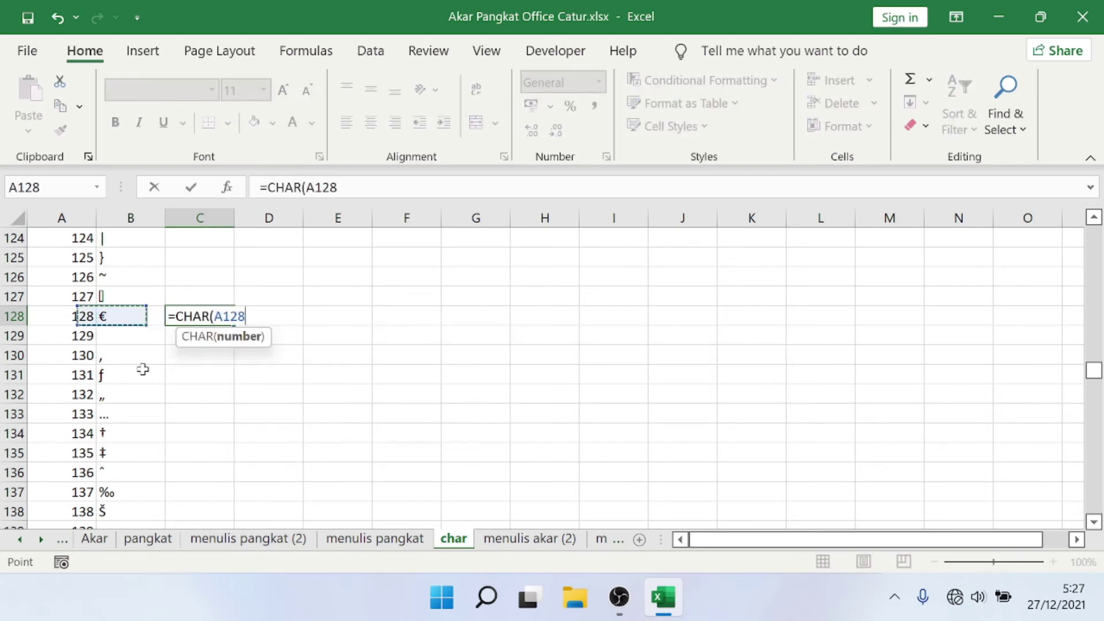
key(Return)
key(Left)
- Enter =CHAR(178) in C178 so it shows the superscript ²
key(Down)
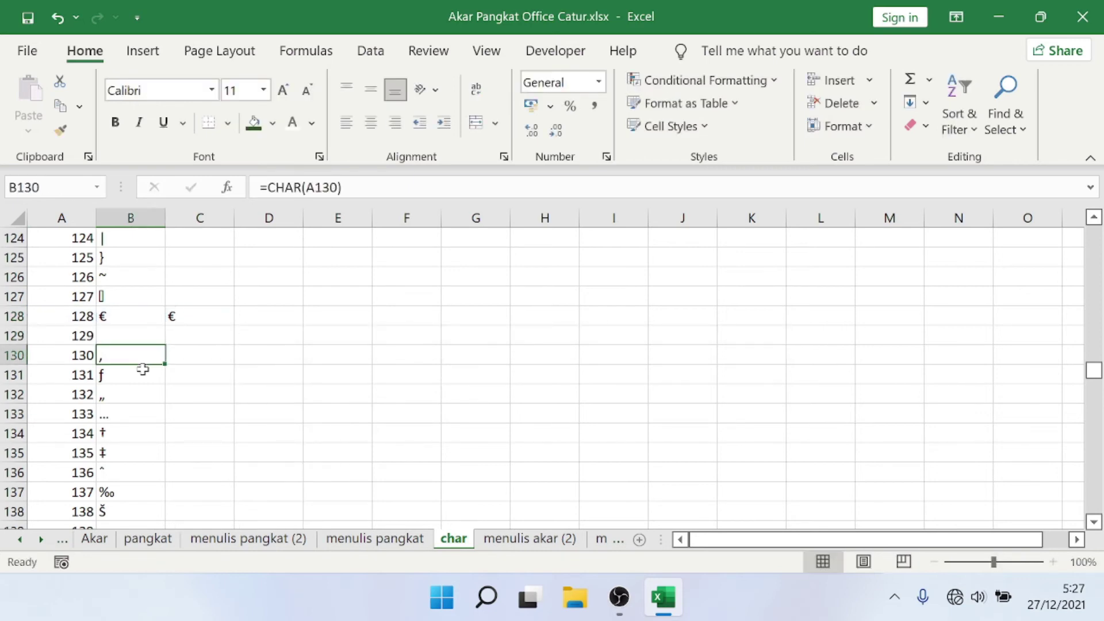
key(Down)
key(Down)
key(Down)
key(Down)
key(Down)
key(Down)
key(Down)
key(Down)
key(Down)
key(Down)
key(Down)
key(Down)
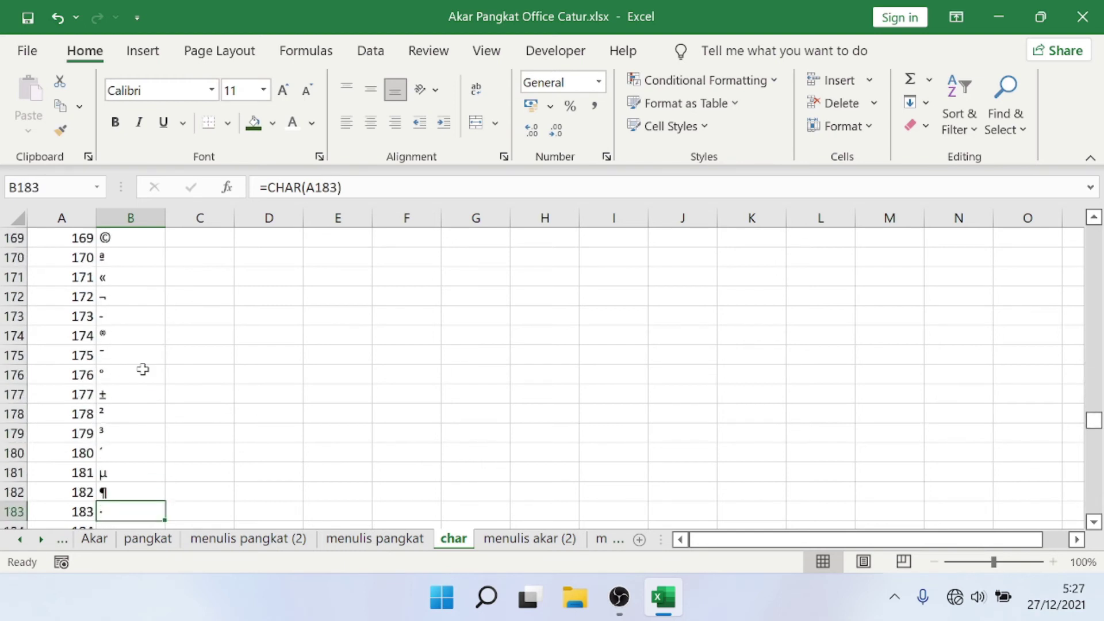
key(Up)
key(Up)
key(Up)
key(Up)
key(Up)
key(Right)
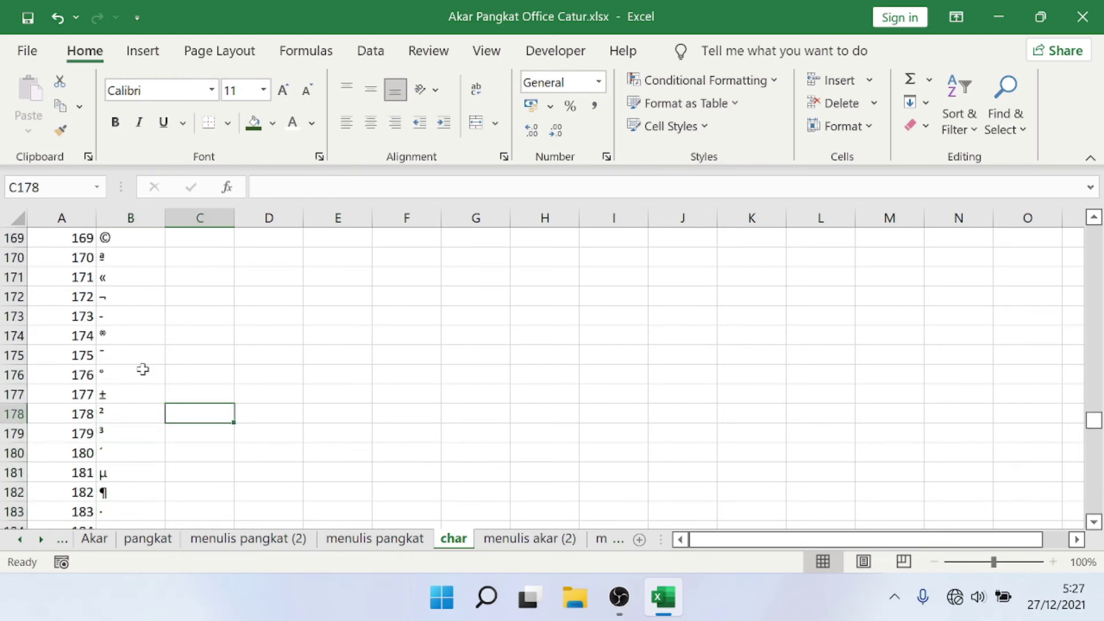
key(Down)
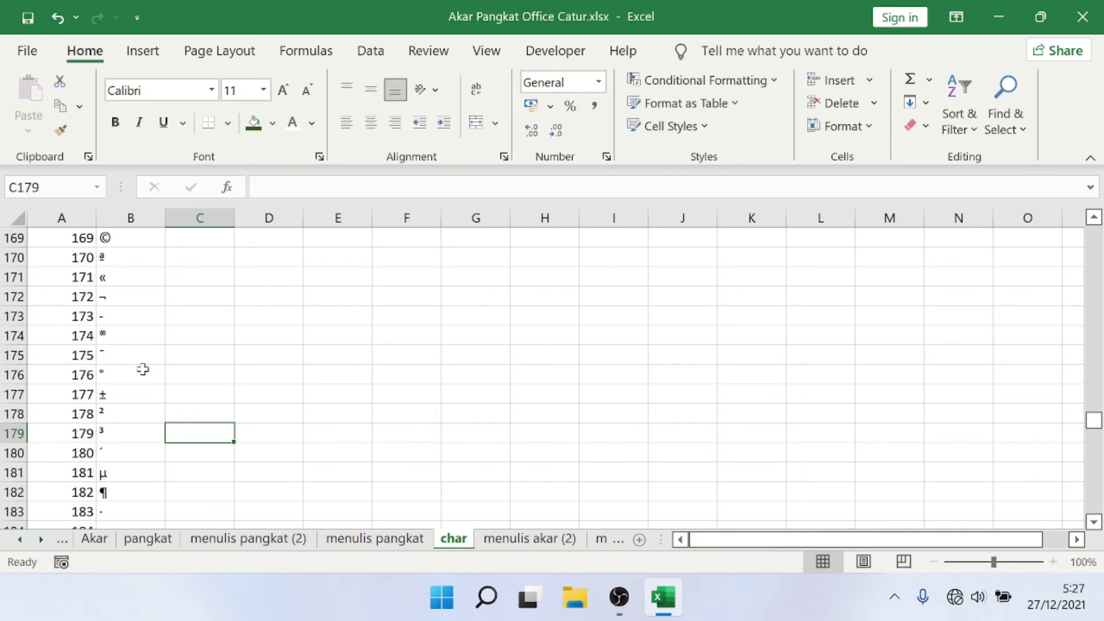
key(Up)
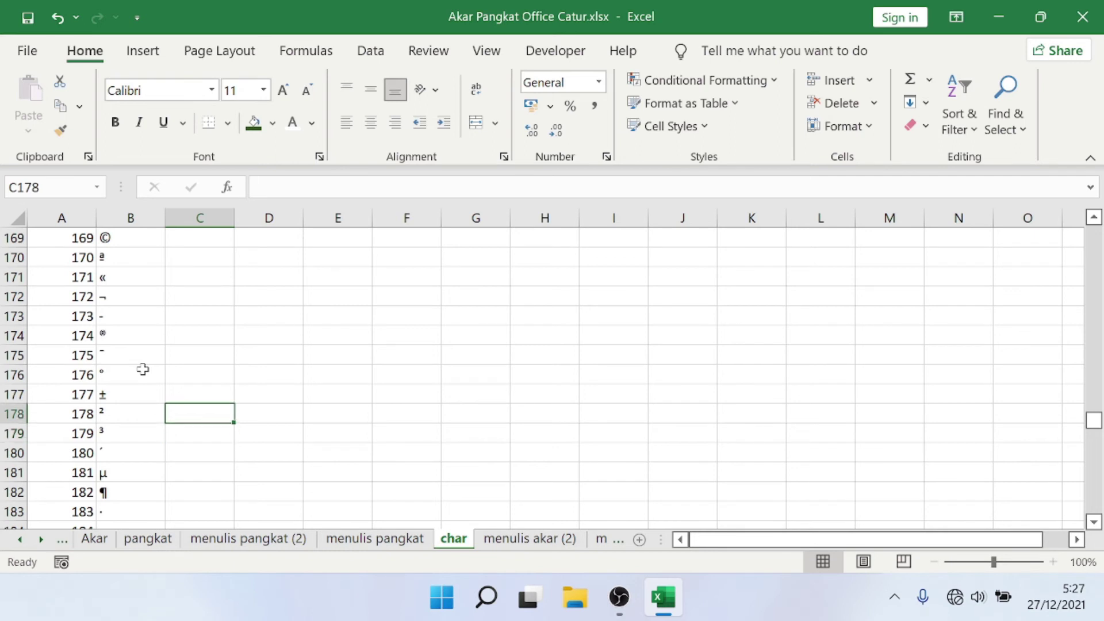
text(=char)
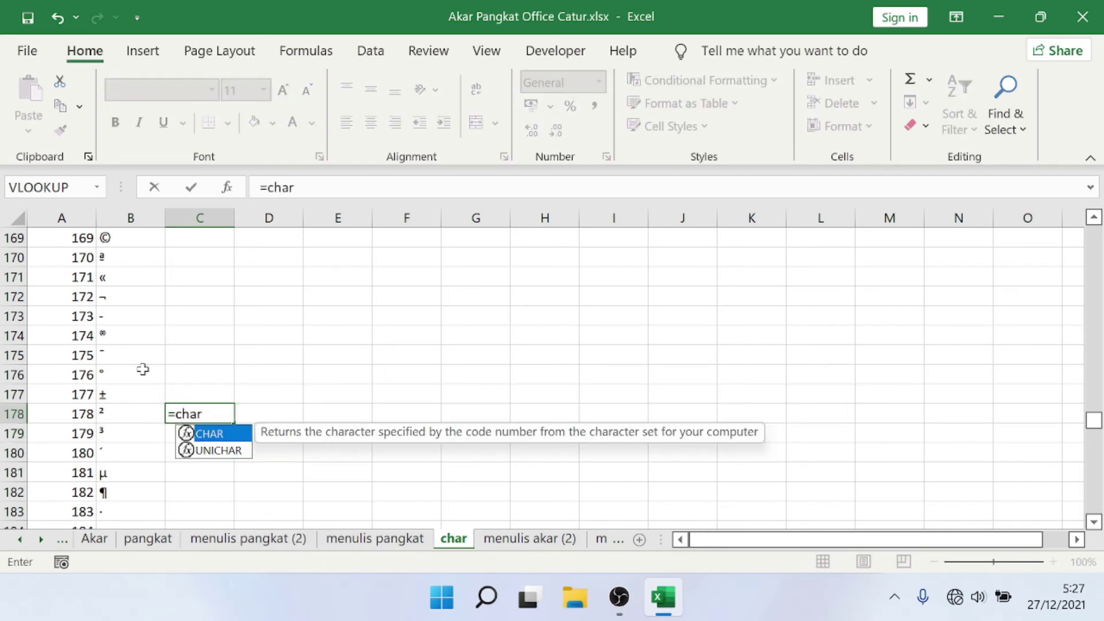
text((178)
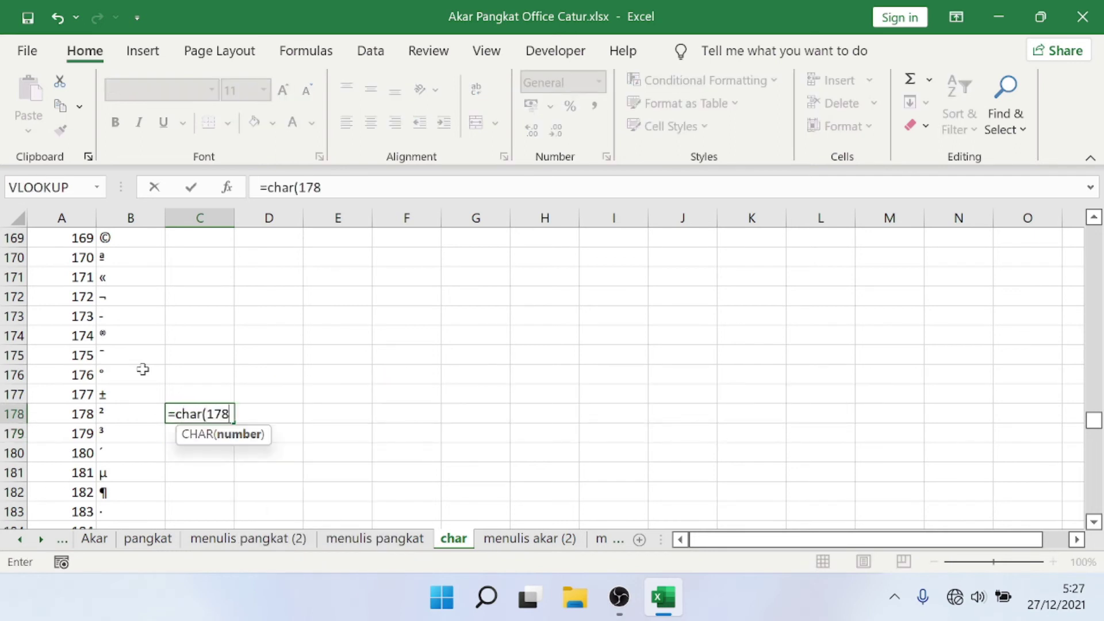
text())
key(Return)
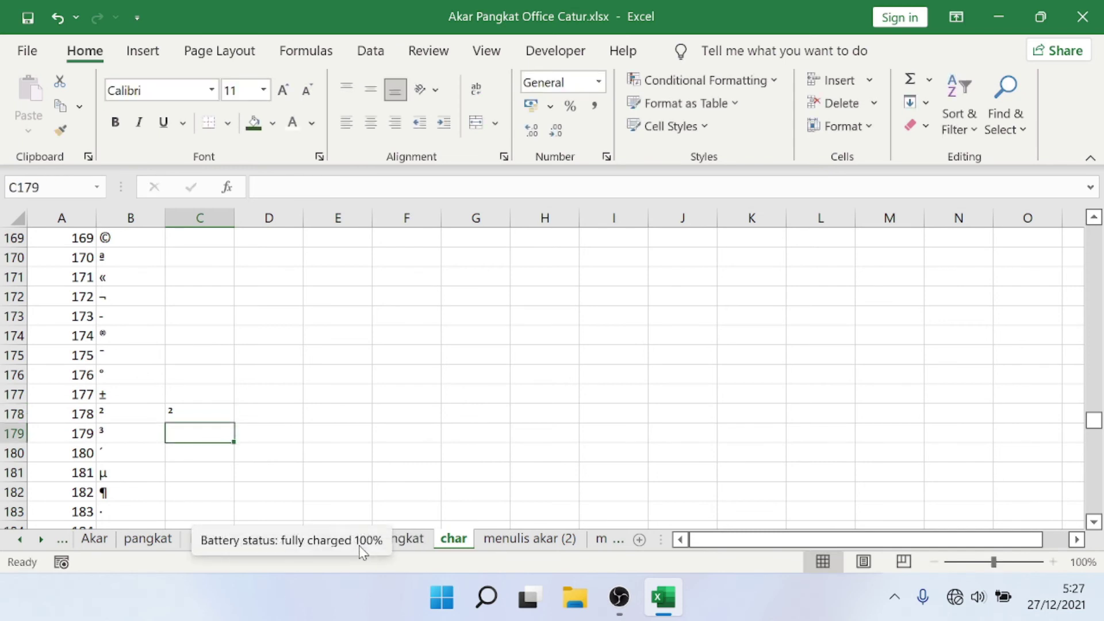
- On the menulis pangkat sheet, enter =2&CHAR(178) in C6 so it shows 2²
click(414, 540)
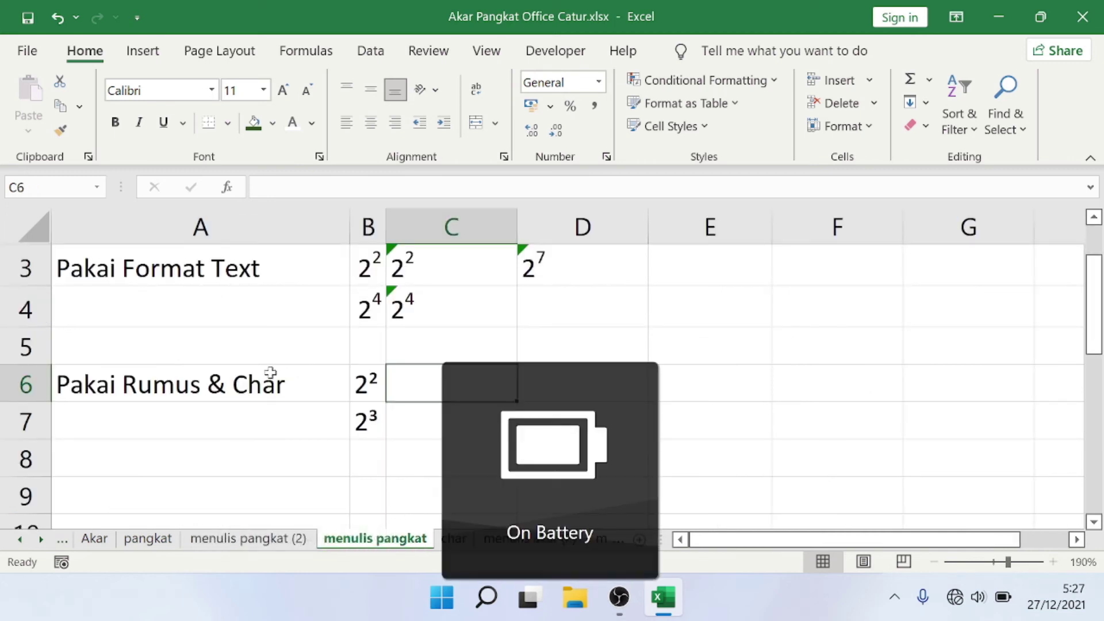
click(190, 411)
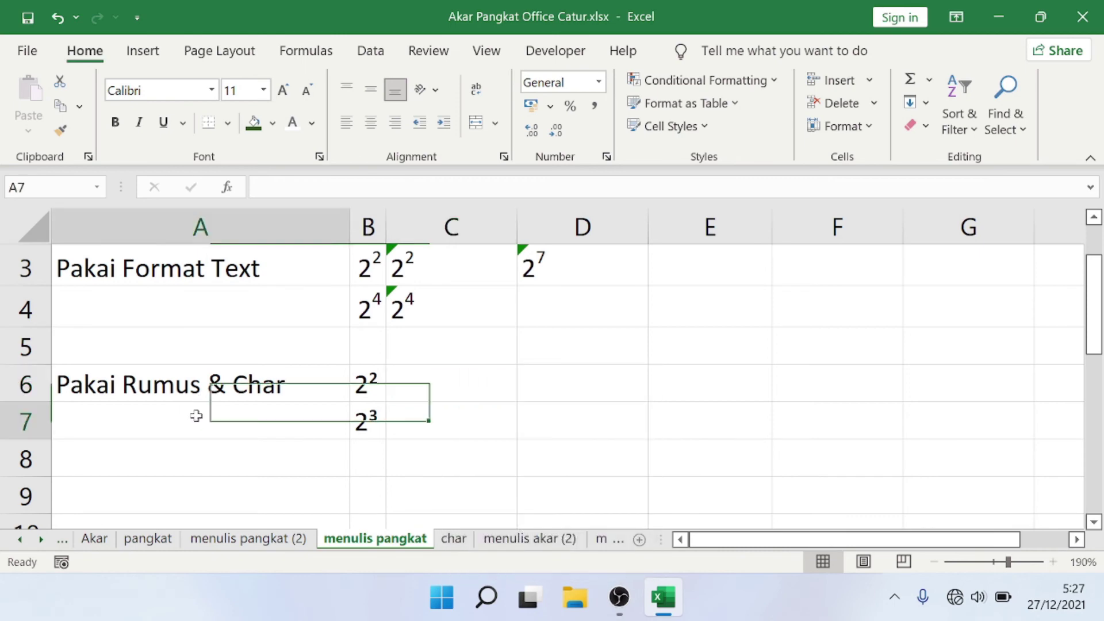
click(407, 382)
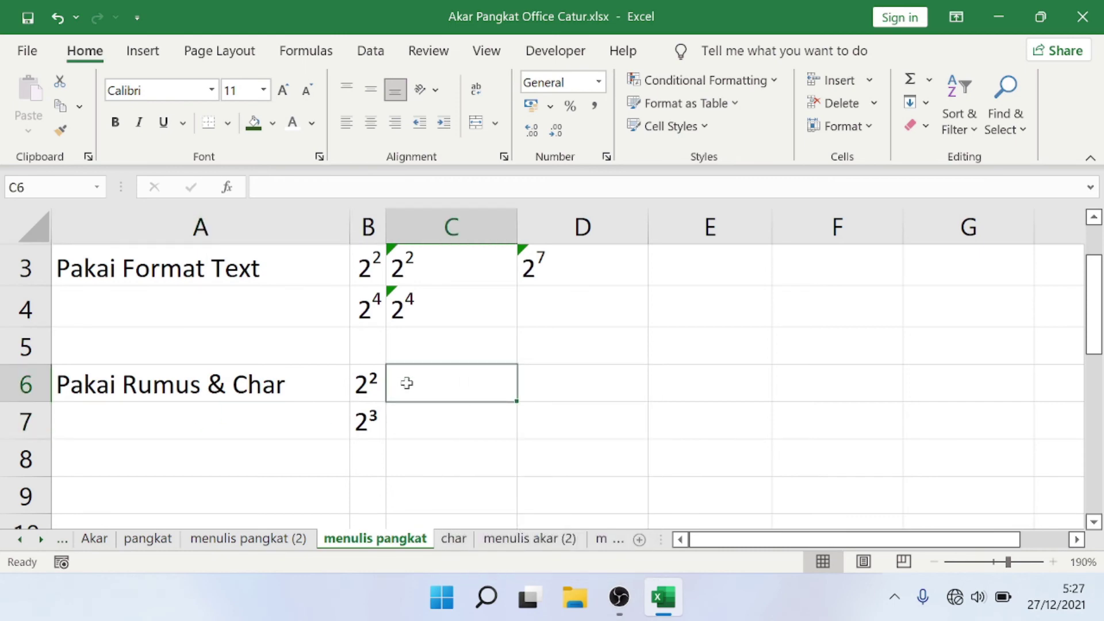
text(=2)
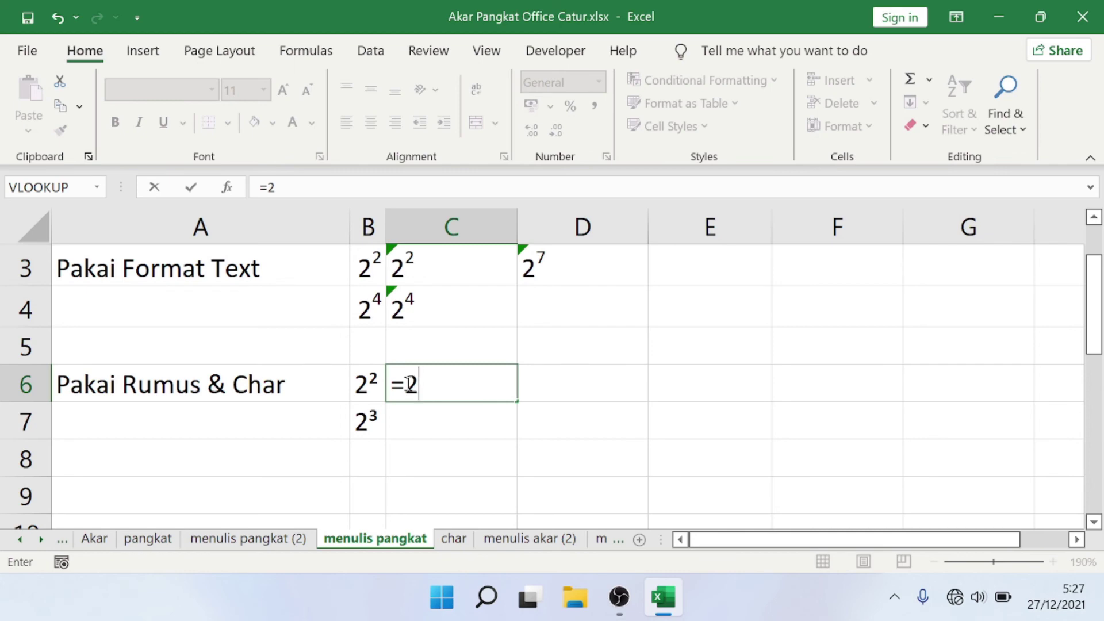
text(&cha)
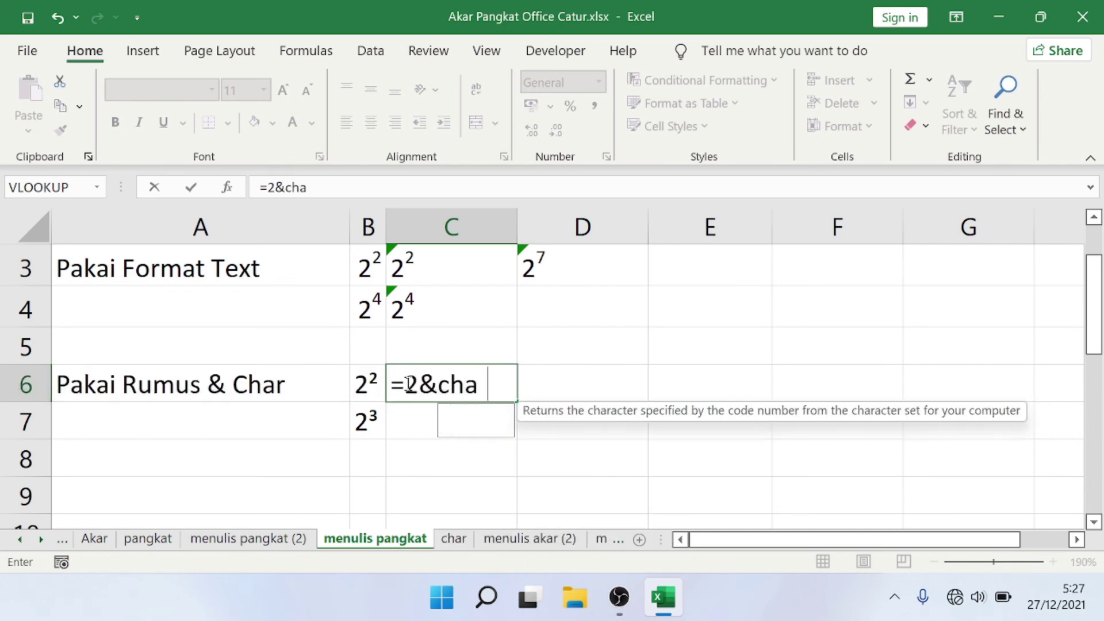
text(r(178)
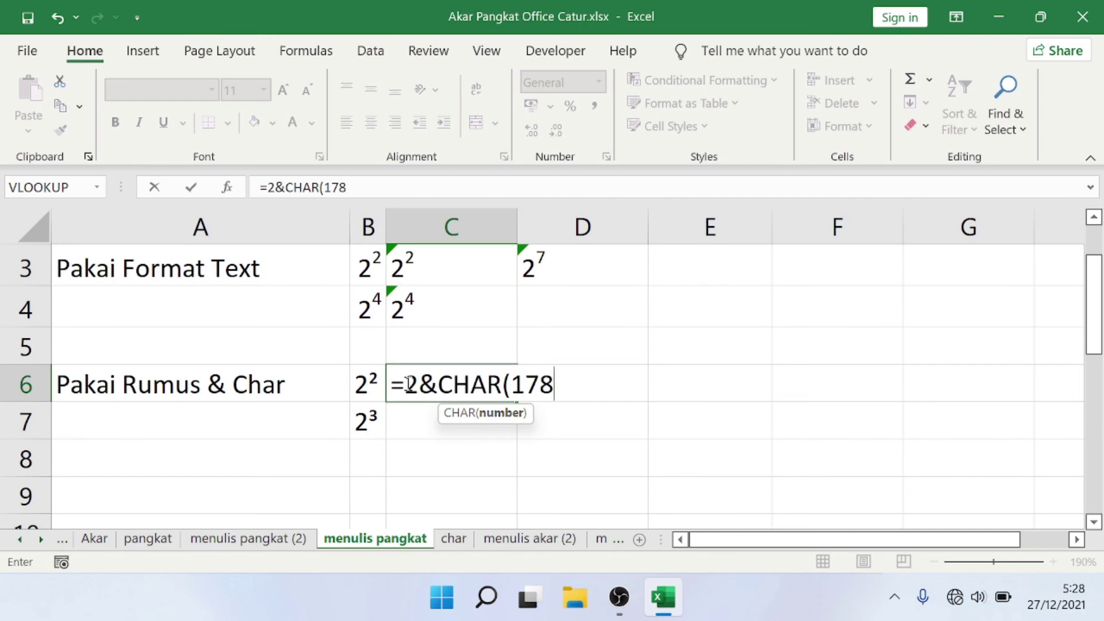
text())
key(Return)
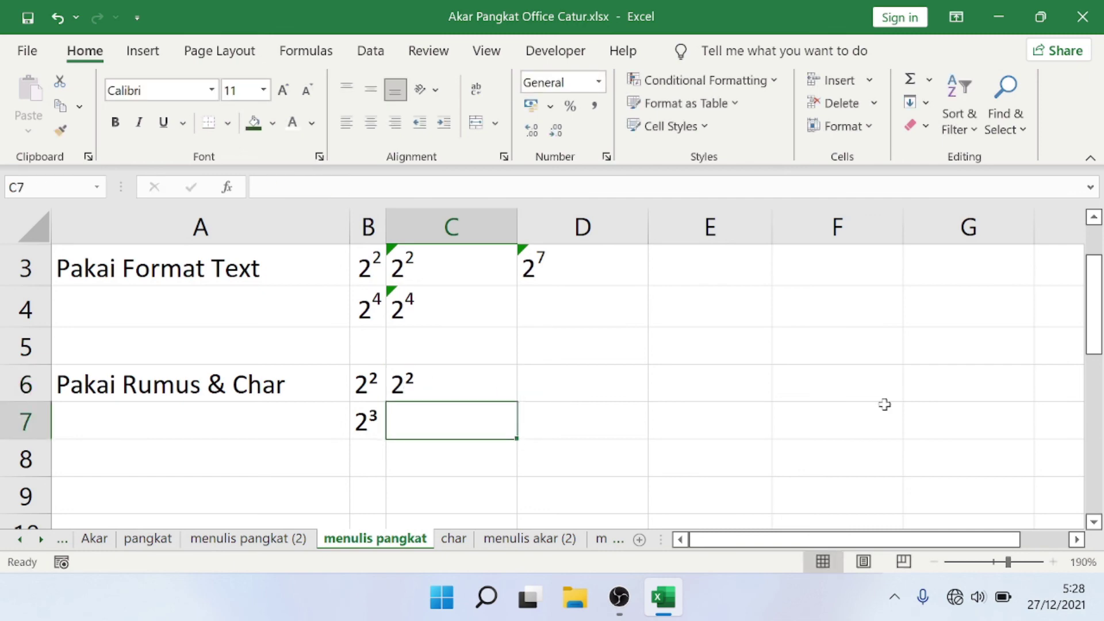
- Enter =2&CHAR(179) in C7 so it displays 2³
text(=2&)
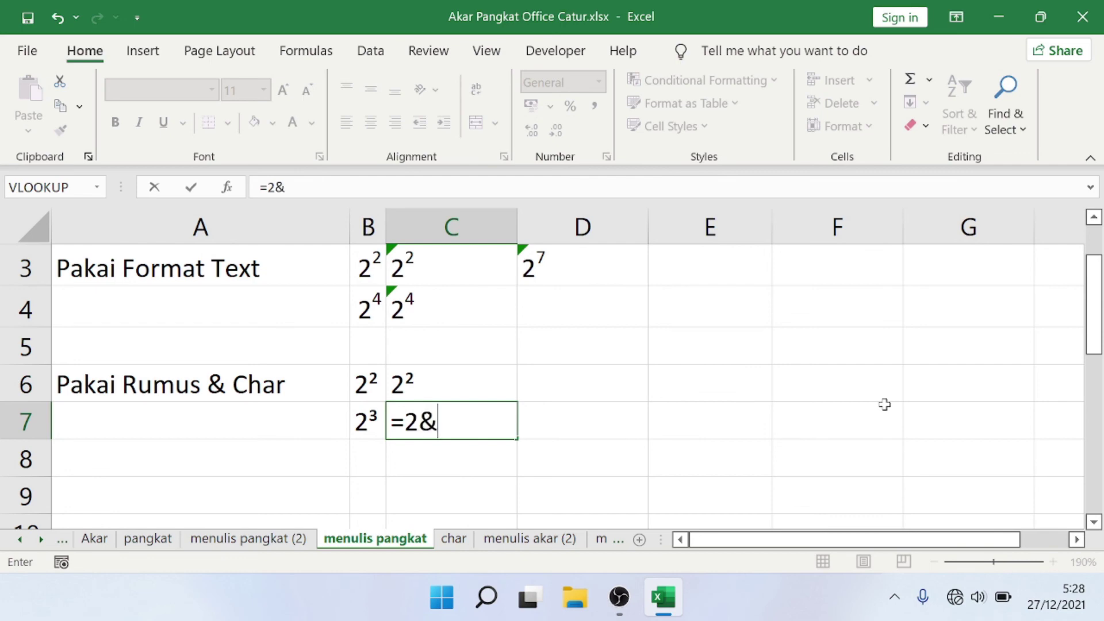
text((char)
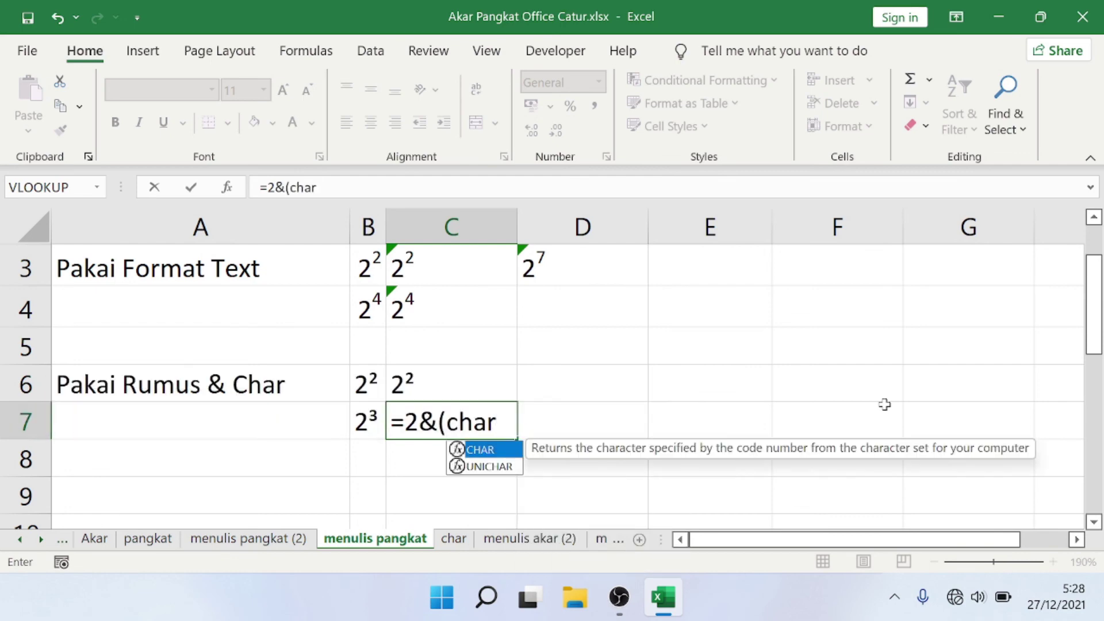
key(BackSpace)
key(BackSpace)
key(BackSpace)
key(BackSpace)
key(BackSpace)
text(cha)
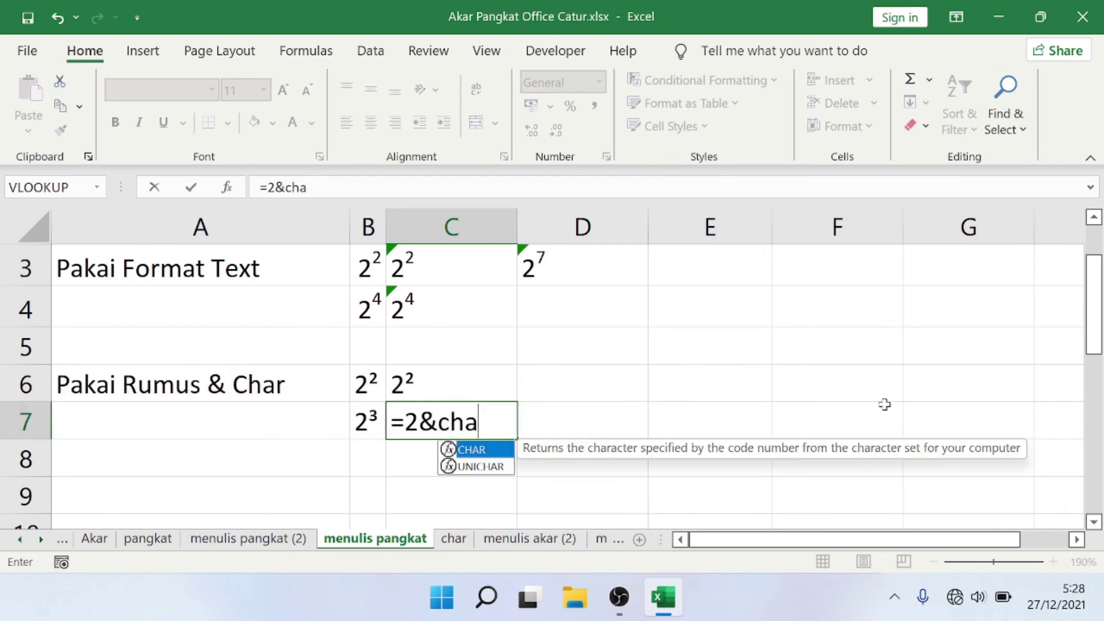
key(Tab)
text(179)
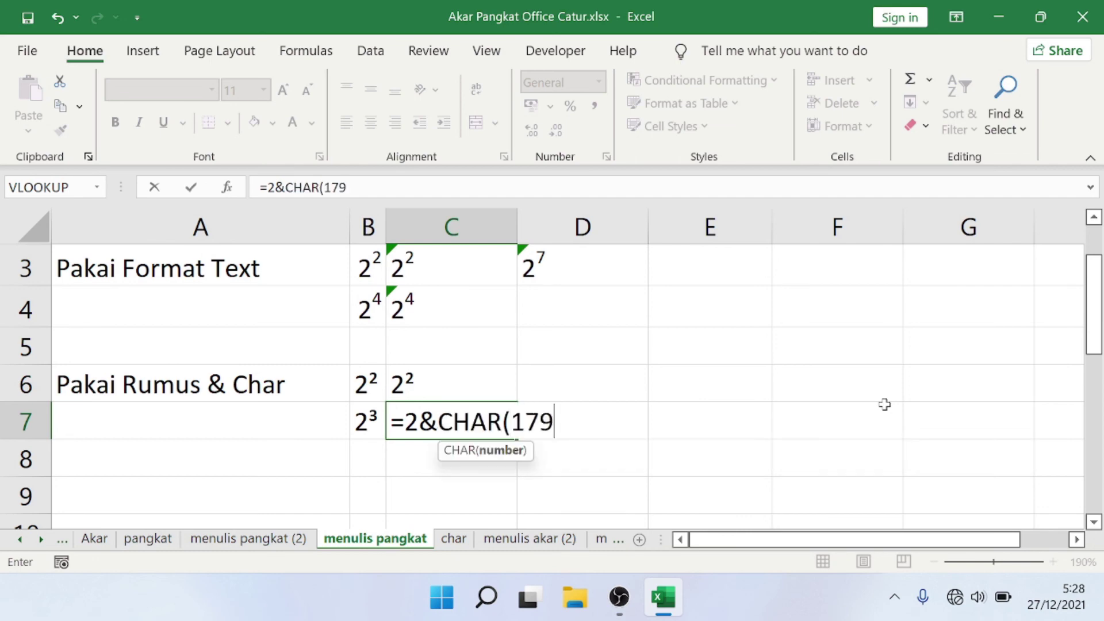
text())
key(Return)
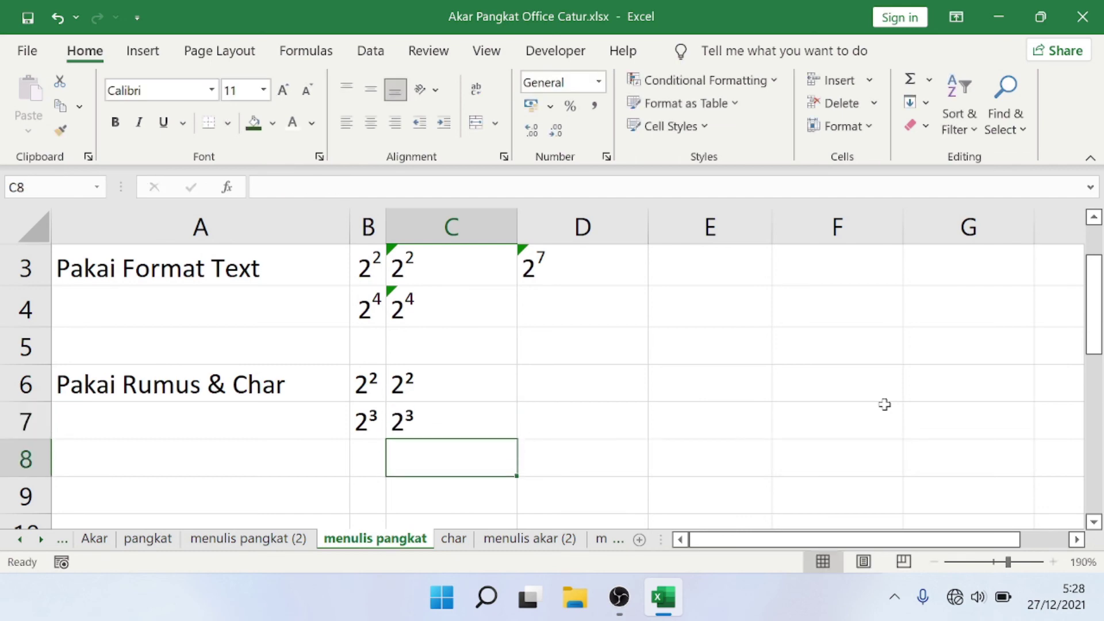